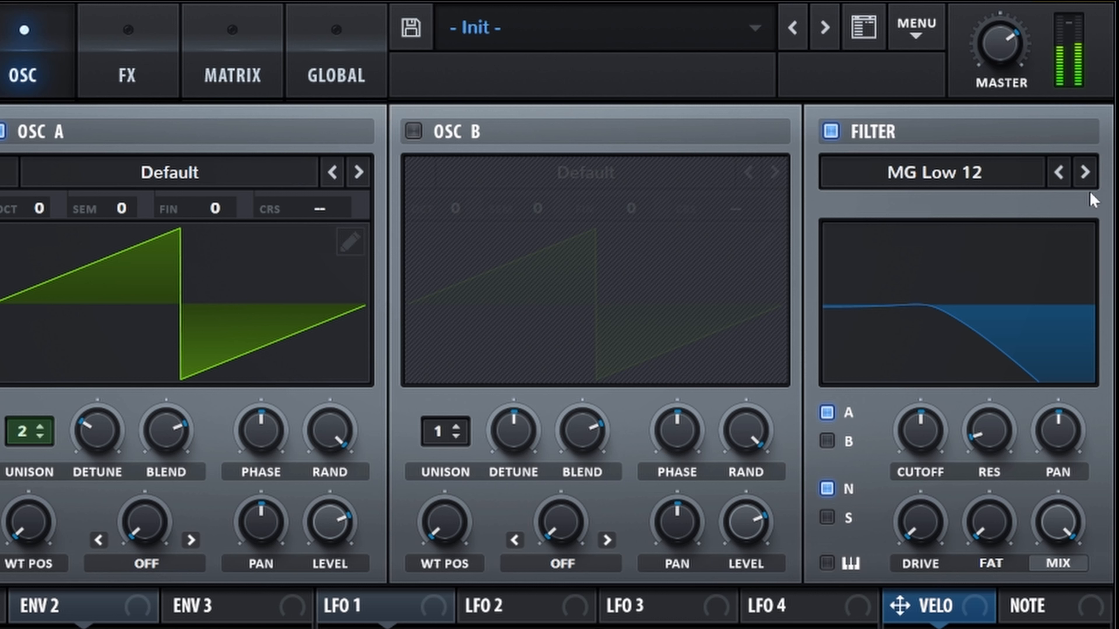
Change the filter type to MG Low 24.
click(1085, 171)
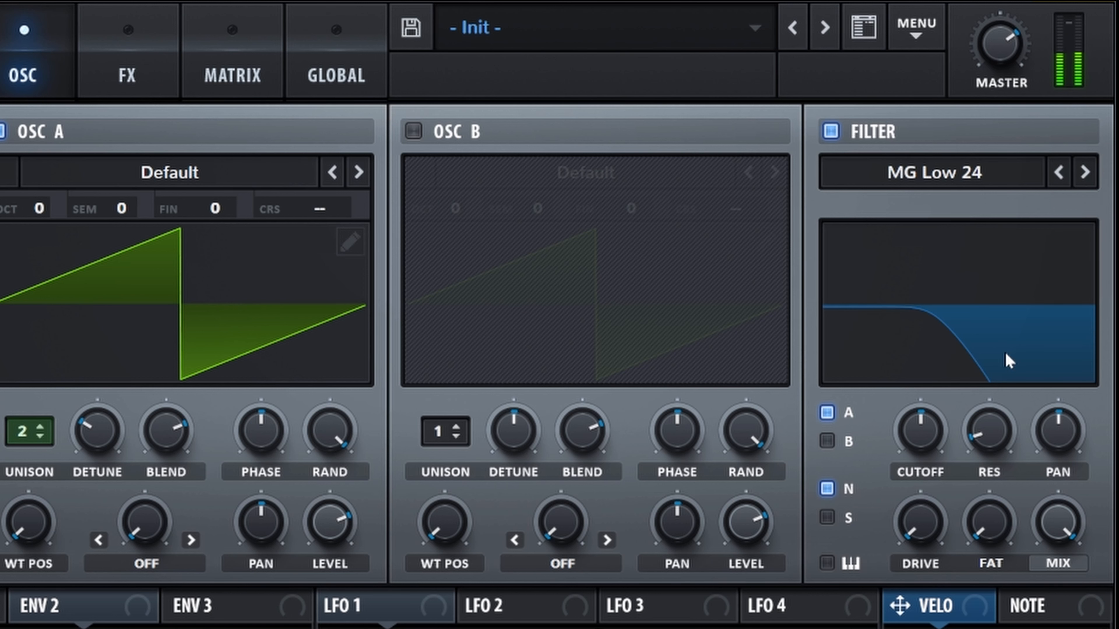
mouse_move(988, 431)
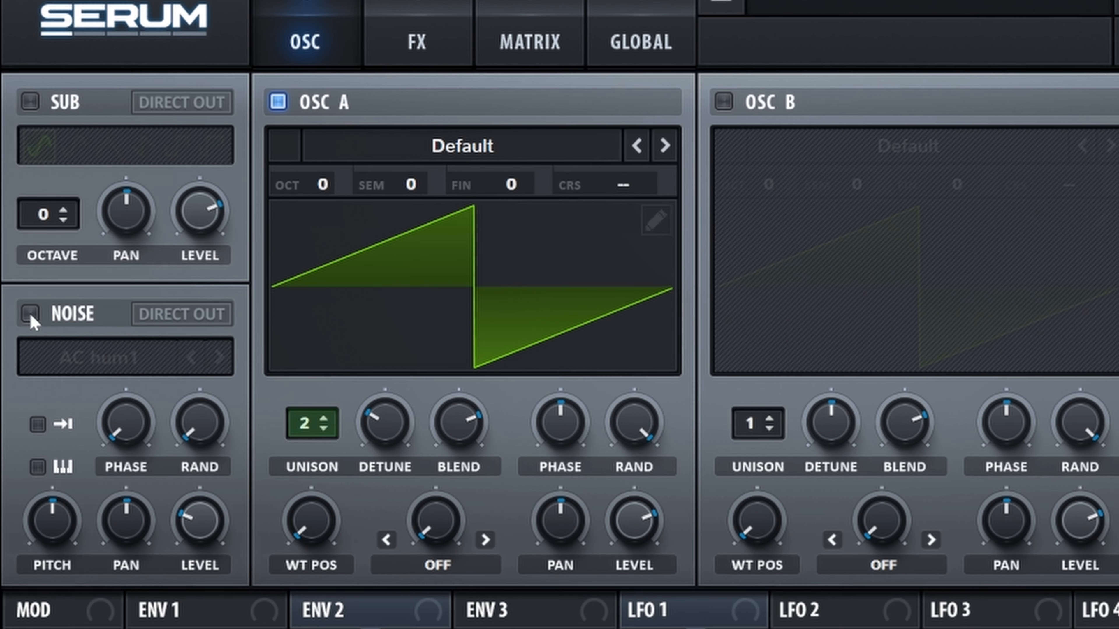
Enable the noise oscillator with the Analog J106 sample and set its level to -30 dB.
click(31, 315)
click(95, 356)
mouse_move(178, 394)
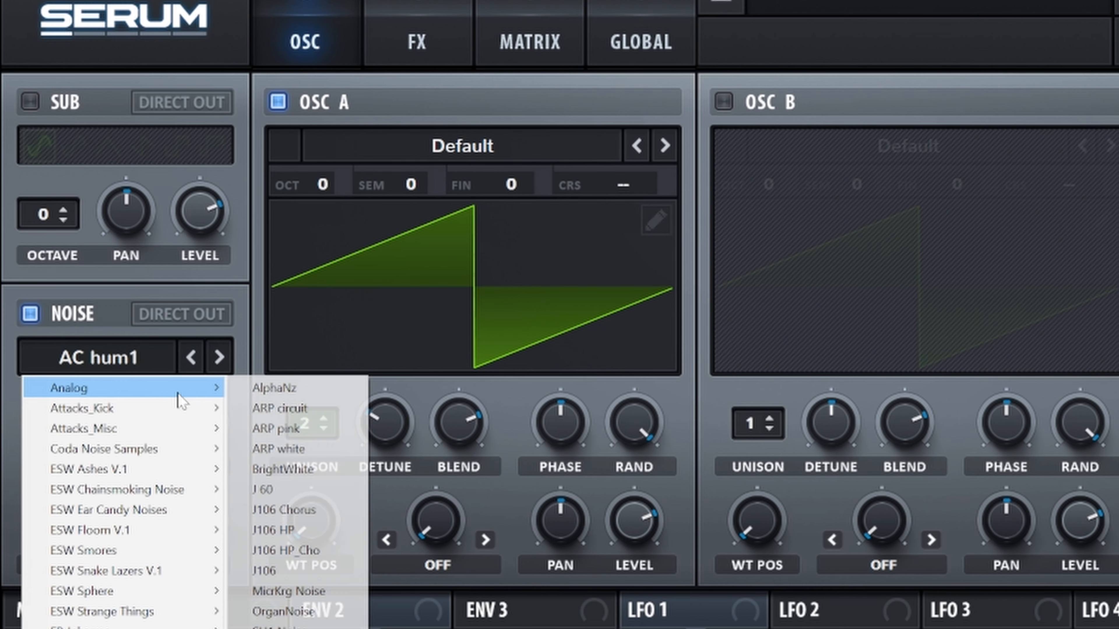
click(293, 571)
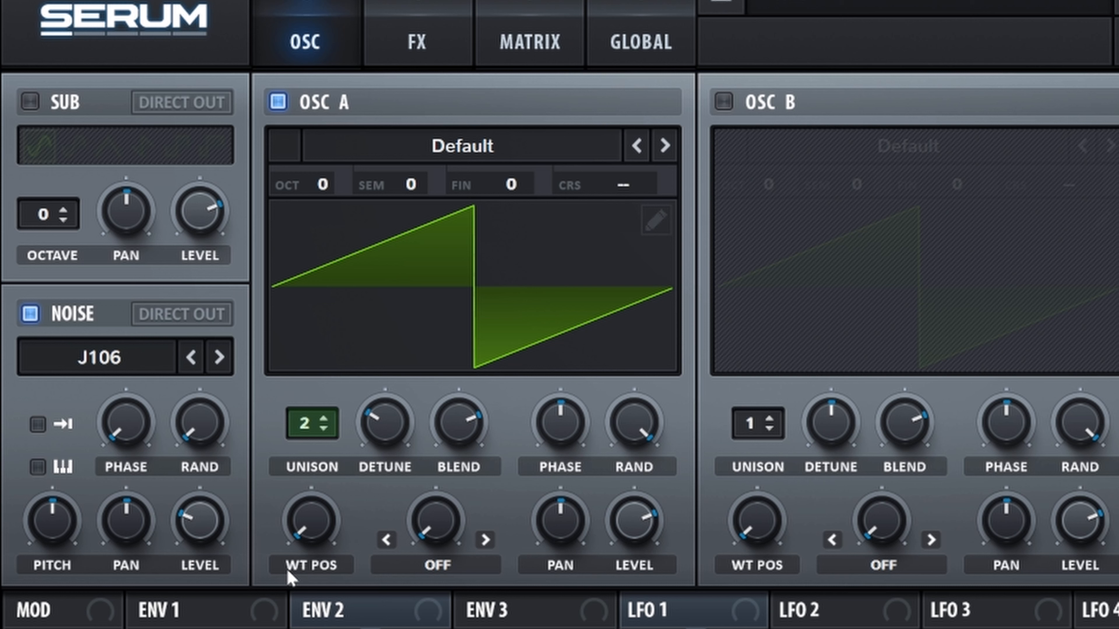
double_click(206, 524)
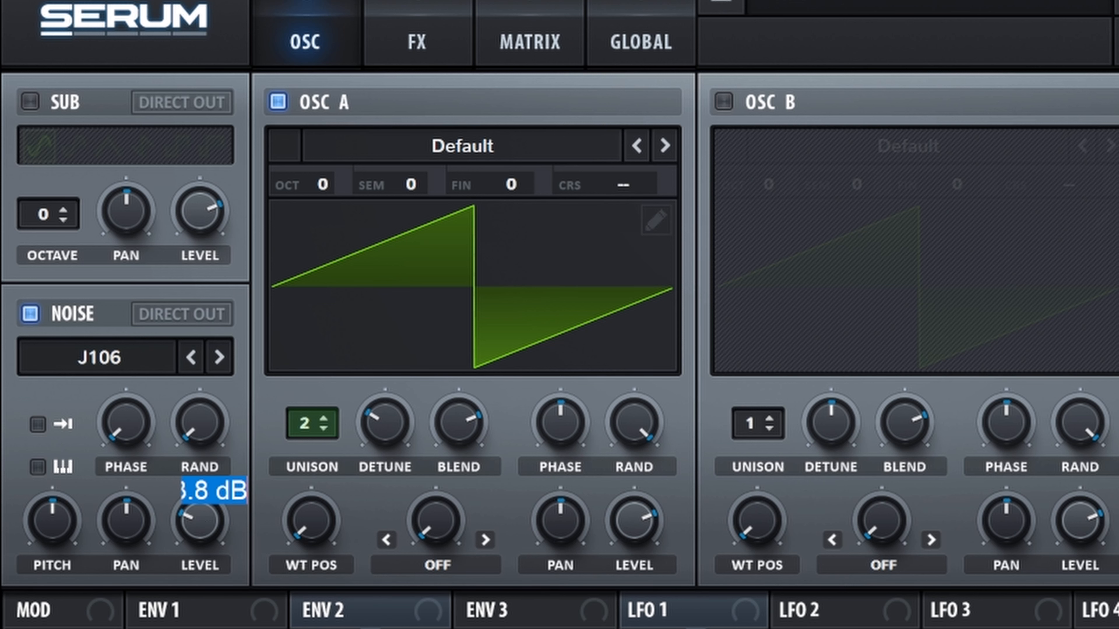
text(-30)
key(Return)
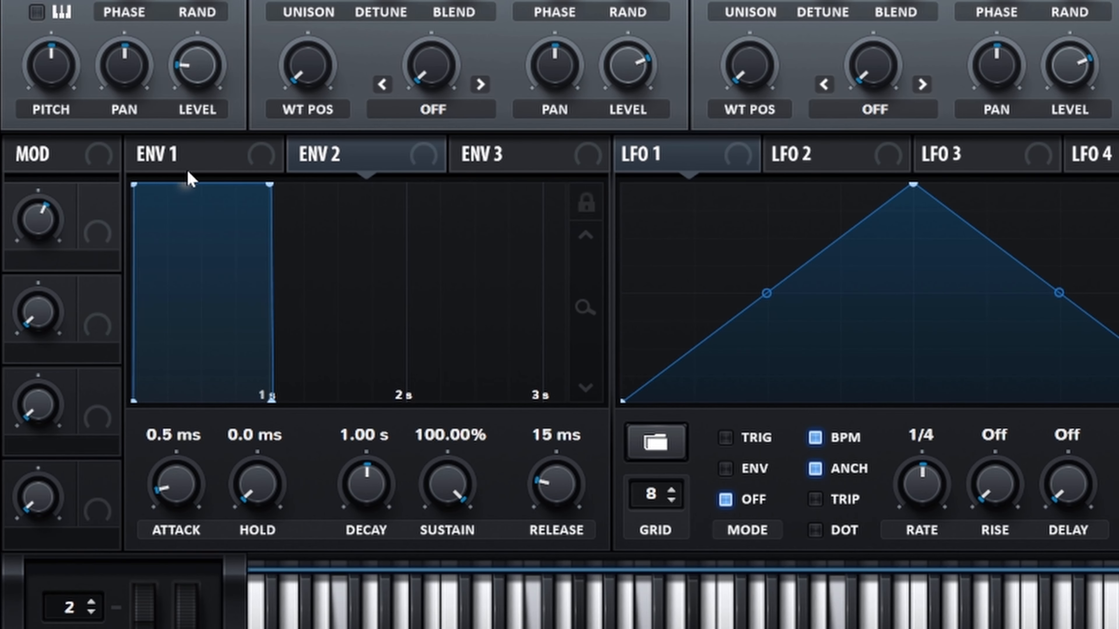
Shape ENV 1 with a 1.58 s decay, fully lowered sustain and a 307 ms release.
click(192, 261)
mouse_move(362, 489)
mouse_down()
mouse_move(361, 458)
mouse_move(361, 487)
mouse_up()
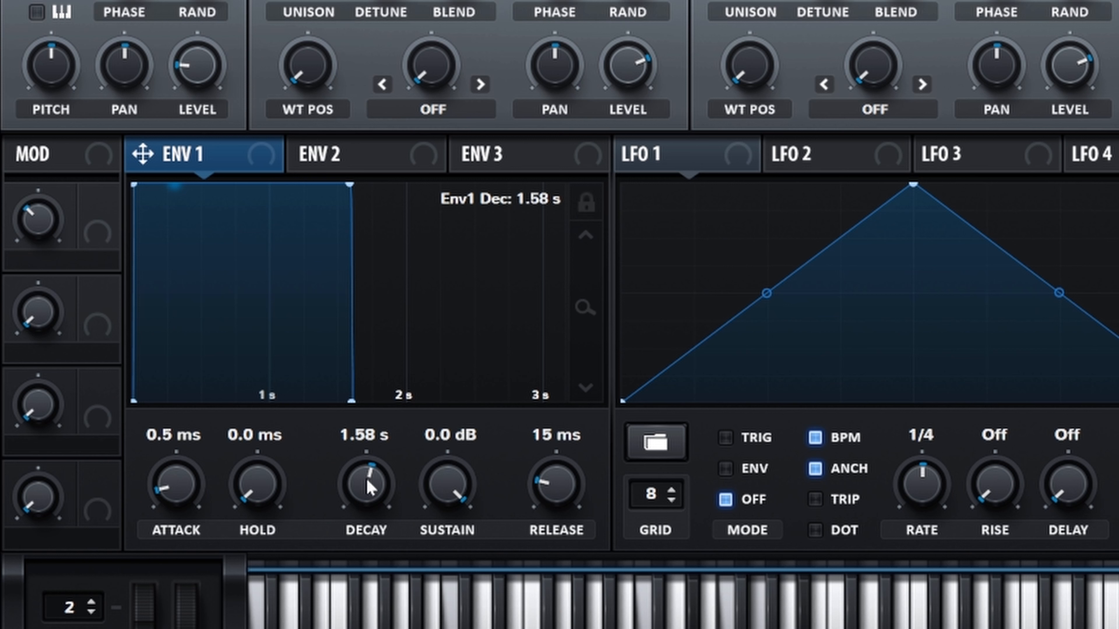
drag(450, 490, 449, 525)
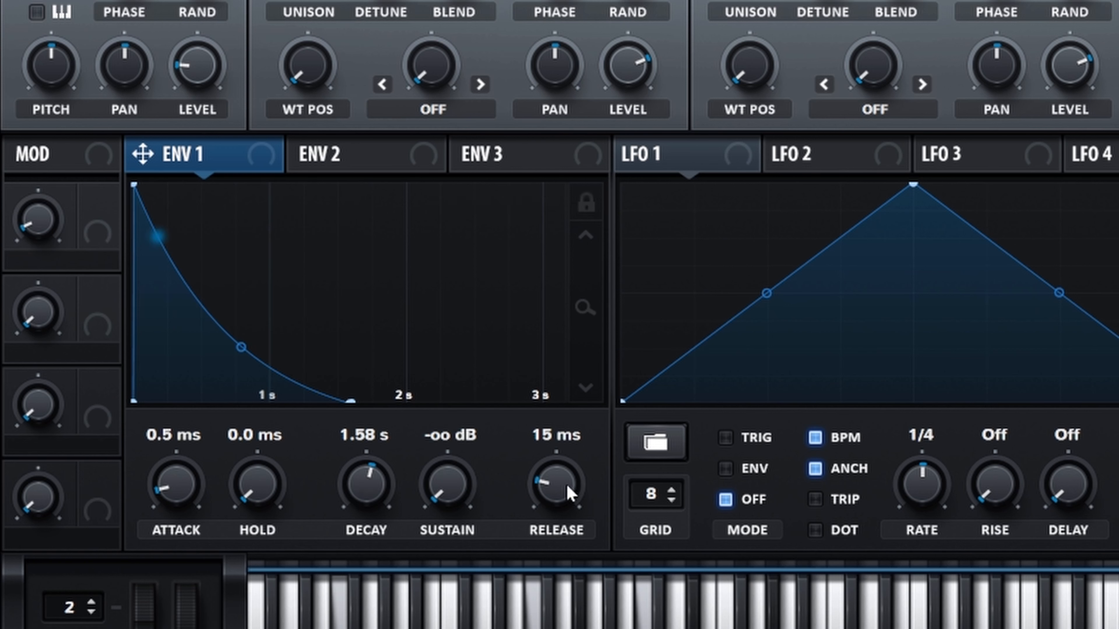
drag(568, 492, 568, 461)
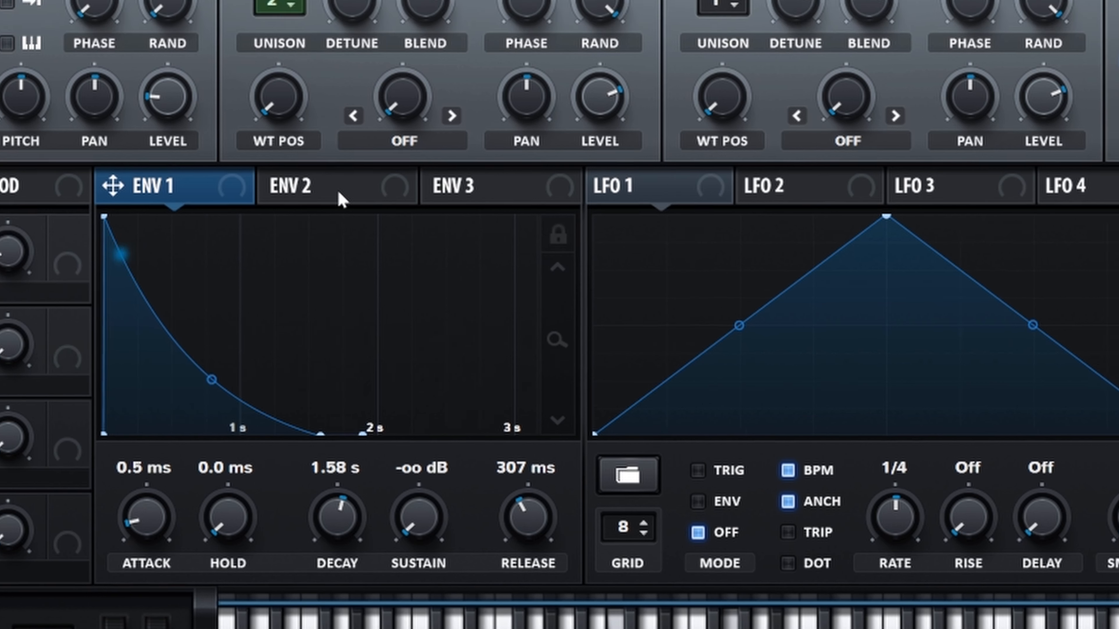
Modulate the filter cutoff with ENV 2, and give ENV 2 an 88 ms attack, shorter decay, minimum sustain and longer release.
drag(366, 168, 1118, 72)
drag(768, 496, 863, 418)
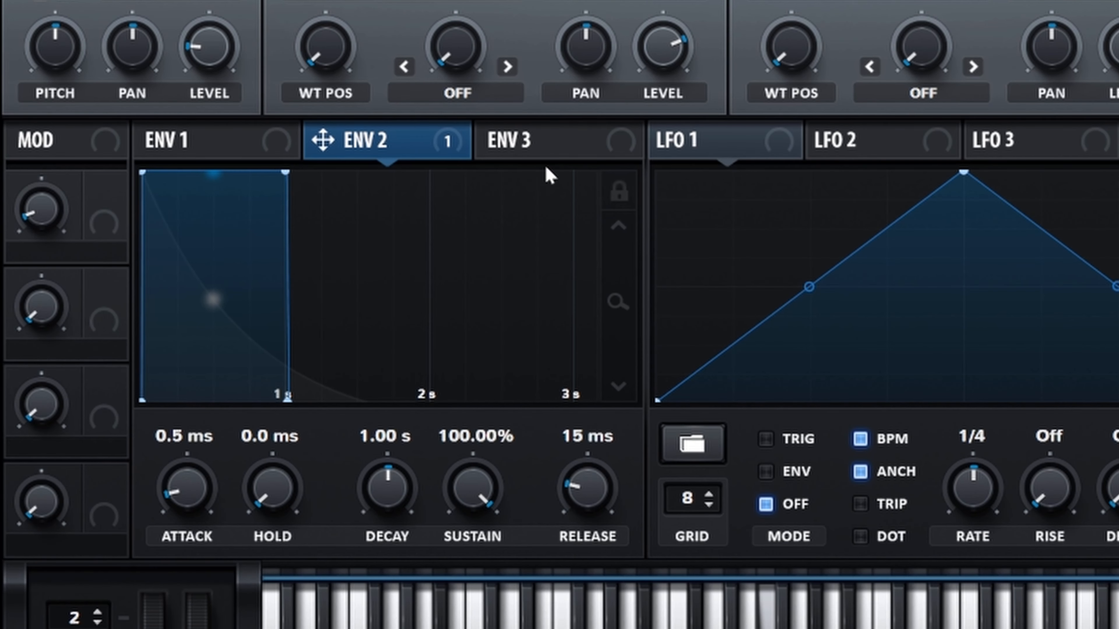
mouse_move(178, 487)
mouse_down()
mouse_move(192, 478)
mouse_move(180, 474)
mouse_up()
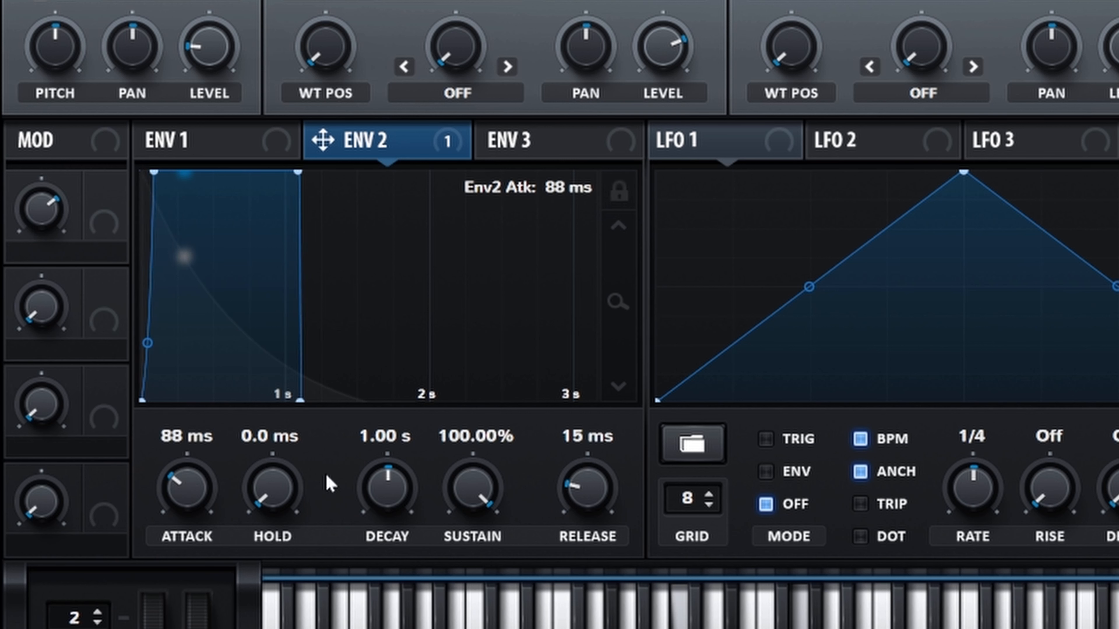
drag(387, 476, 383, 507)
drag(474, 506, 476, 572)
drag(592, 507, 597, 481)
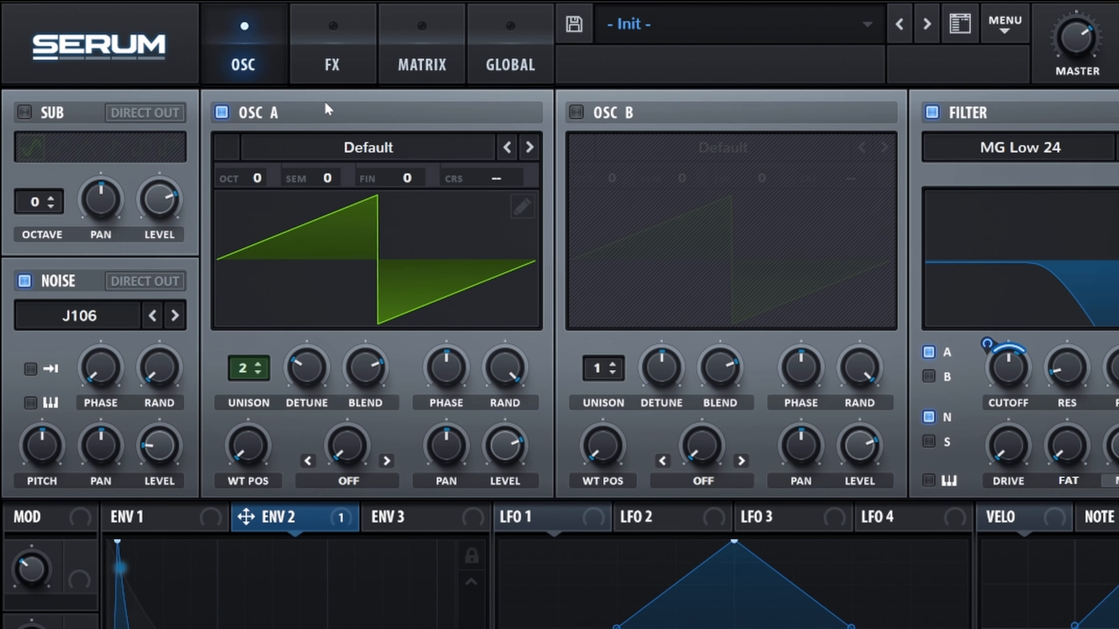
Enable the chorus with rate 0.04 Hz, Delay 1 and feed at minimum, depth 14.6 ms, and LPF and mix at maximum.
click(336, 65)
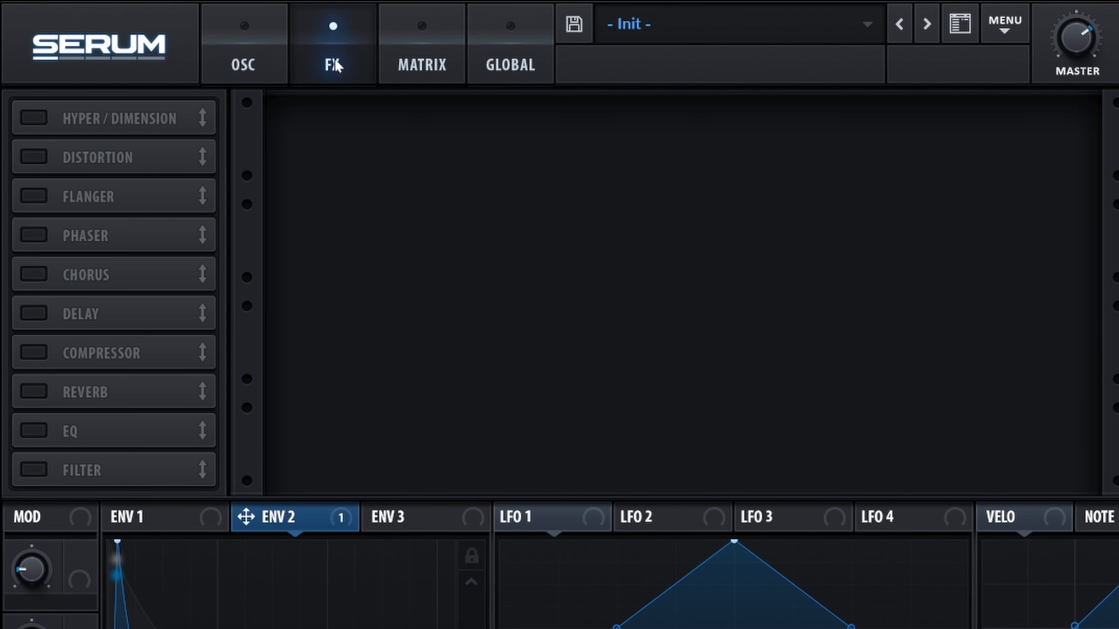
click(28, 276)
drag(414, 128, 414, 137)
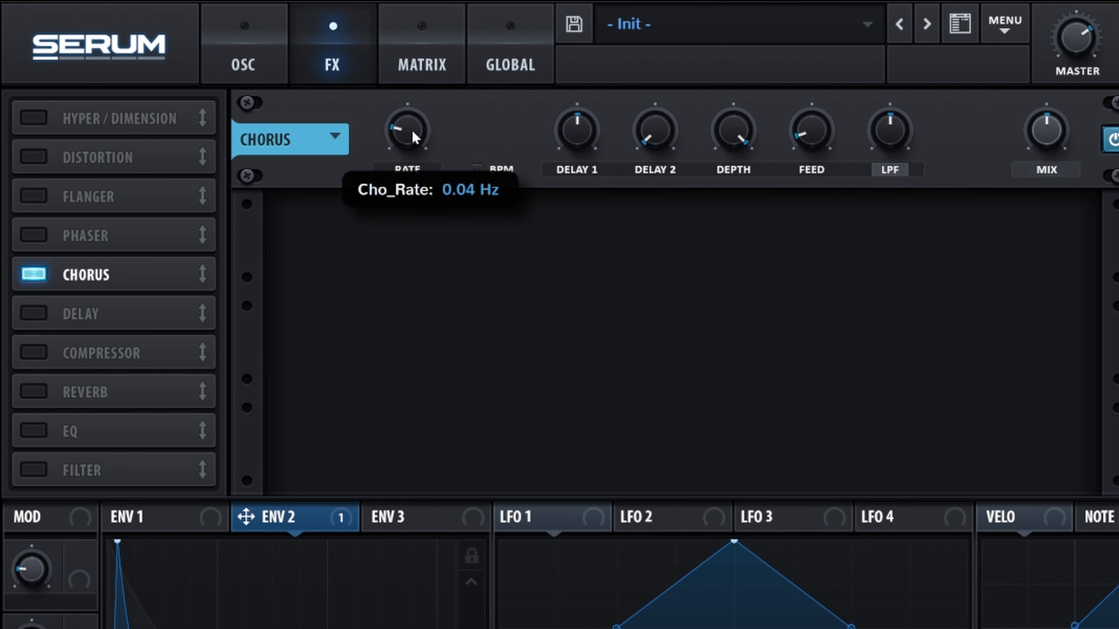
drag(574, 122, 594, 250)
drag(735, 130, 732, 157)
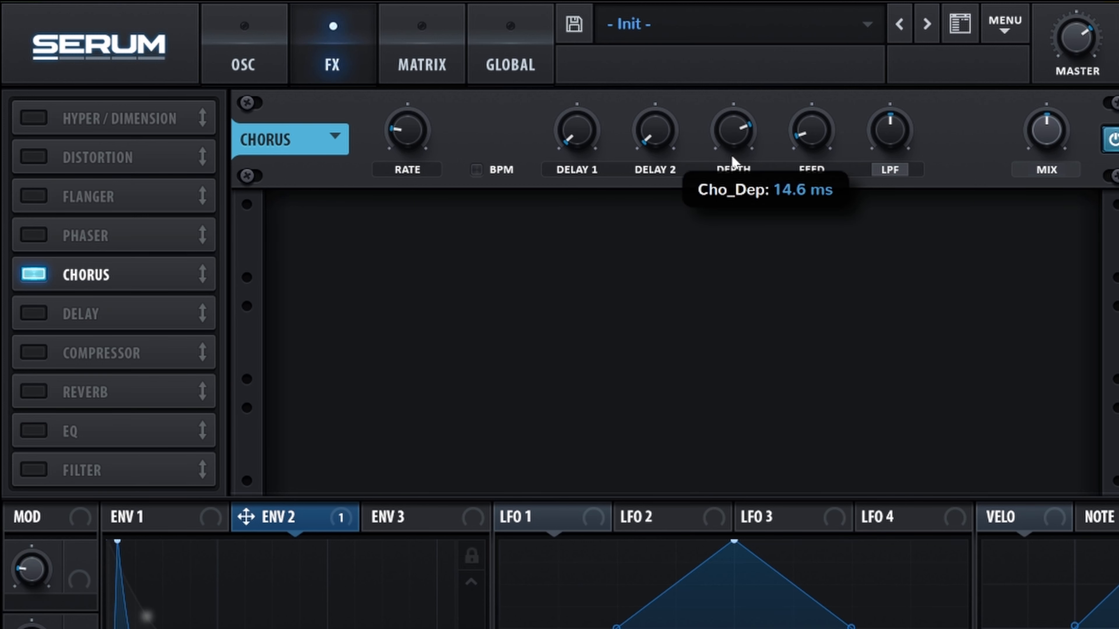
drag(817, 128, 816, 144)
drag(885, 150, 901, 26)
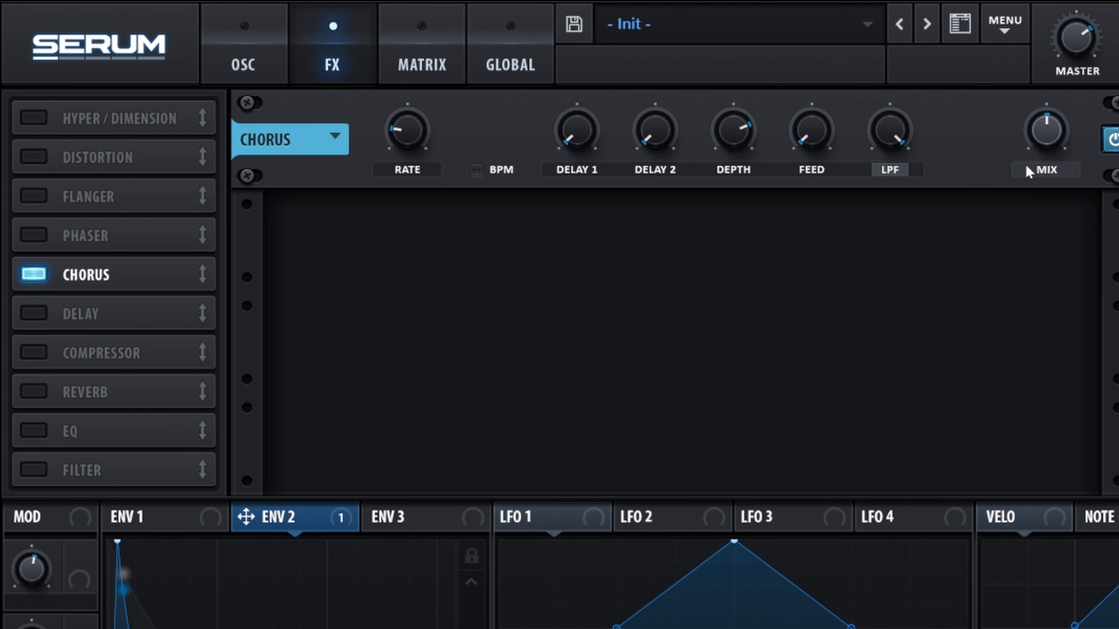
drag(1059, 142, 1053, 120)
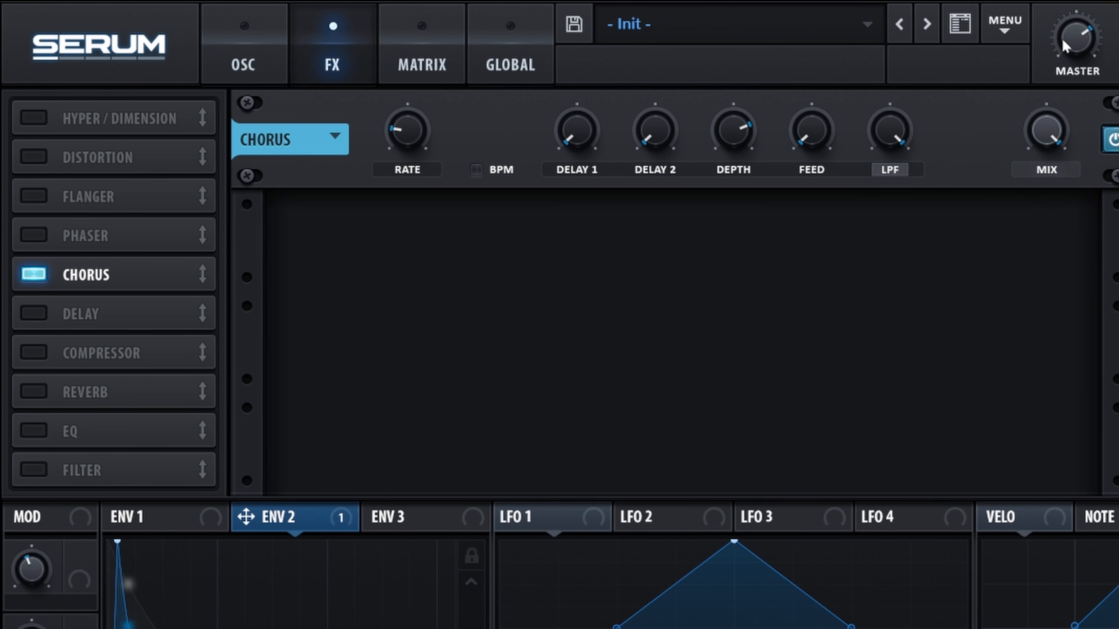
Add a delay ahead of the chorus, with feedback at the midpoint and both left and right times at 1/16.
click(37, 313)
drag(195, 312, 195, 257)
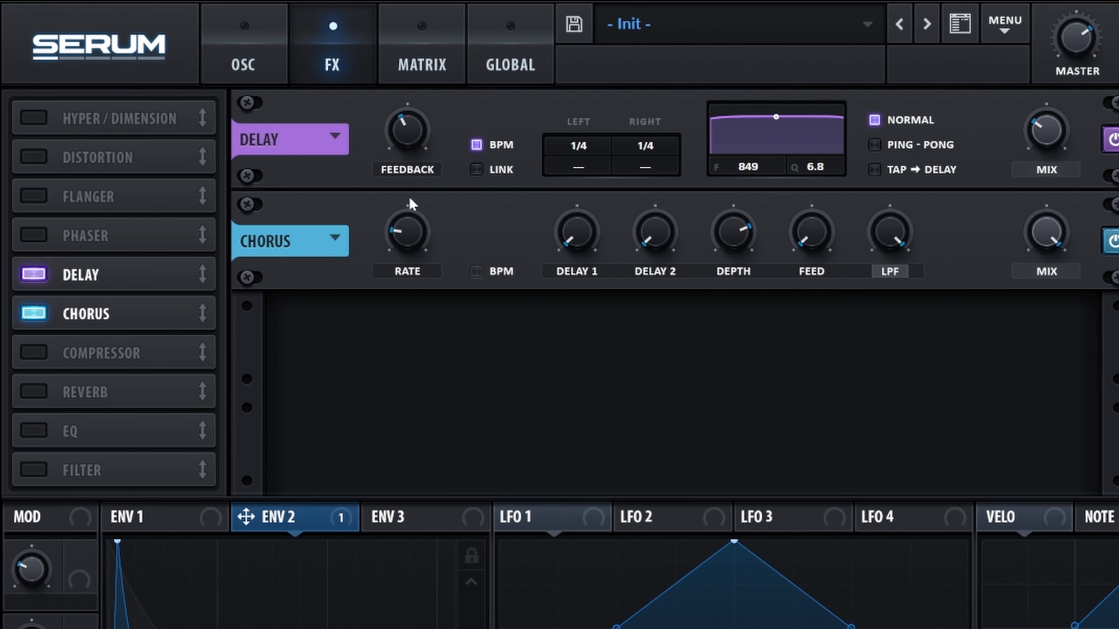
mouse_move(415, 127)
mouse_move(585, 148)
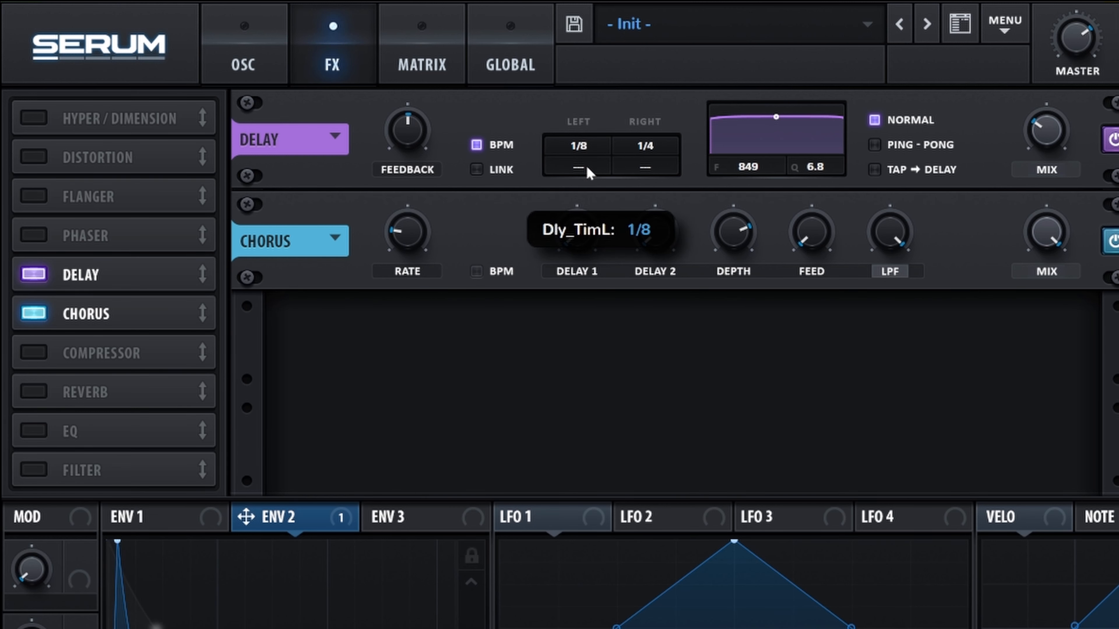
drag(594, 191, 605, 197)
drag(649, 149, 659, 203)
Set the delay's filter to 1366 Hz with Q 0.8, switch it to ping-pong mode and fine-tune its mix.
drag(776, 119, 787, 163)
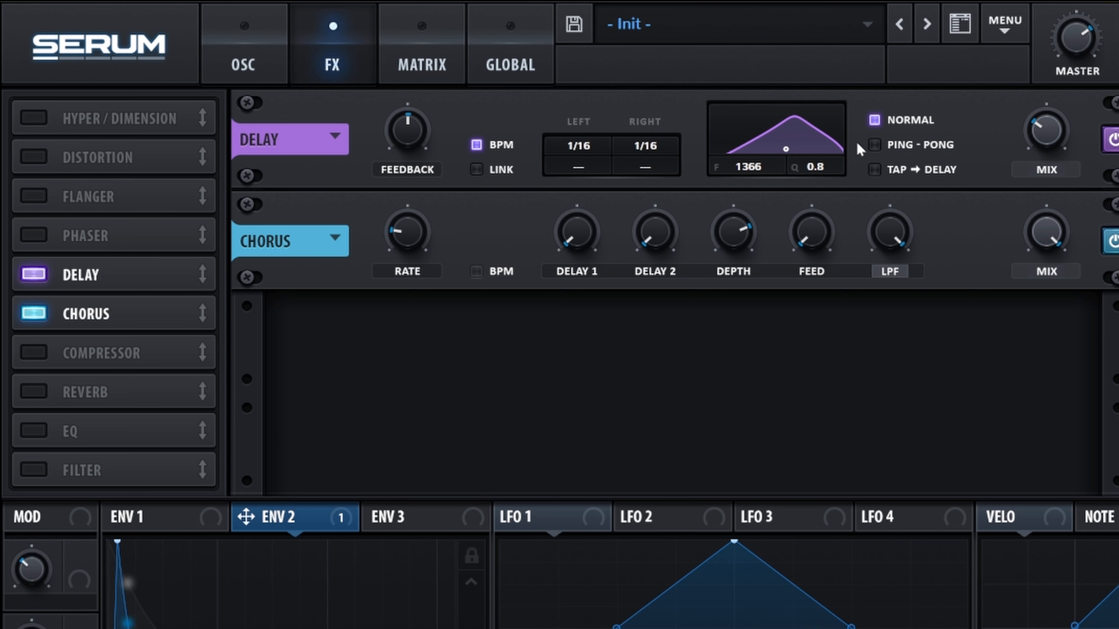
click(874, 145)
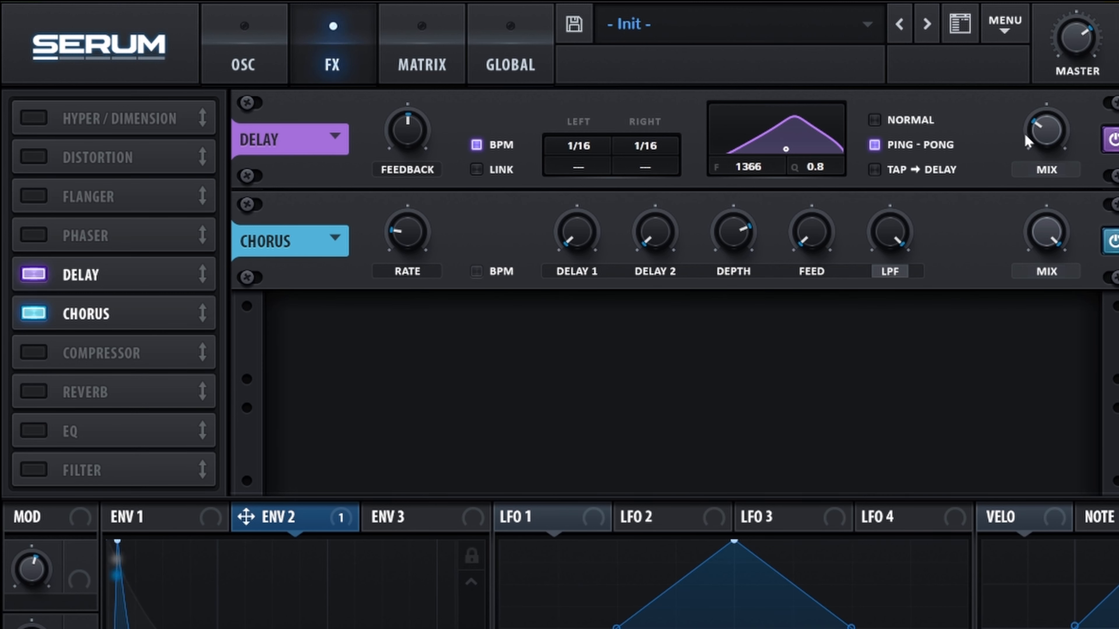
mouse_move(1042, 140)
drag(1040, 135, 1040, 133)
Enable the compressor, raise its threshold knob, set the attack to 100.8 ms and shorten the release.
click(35, 352)
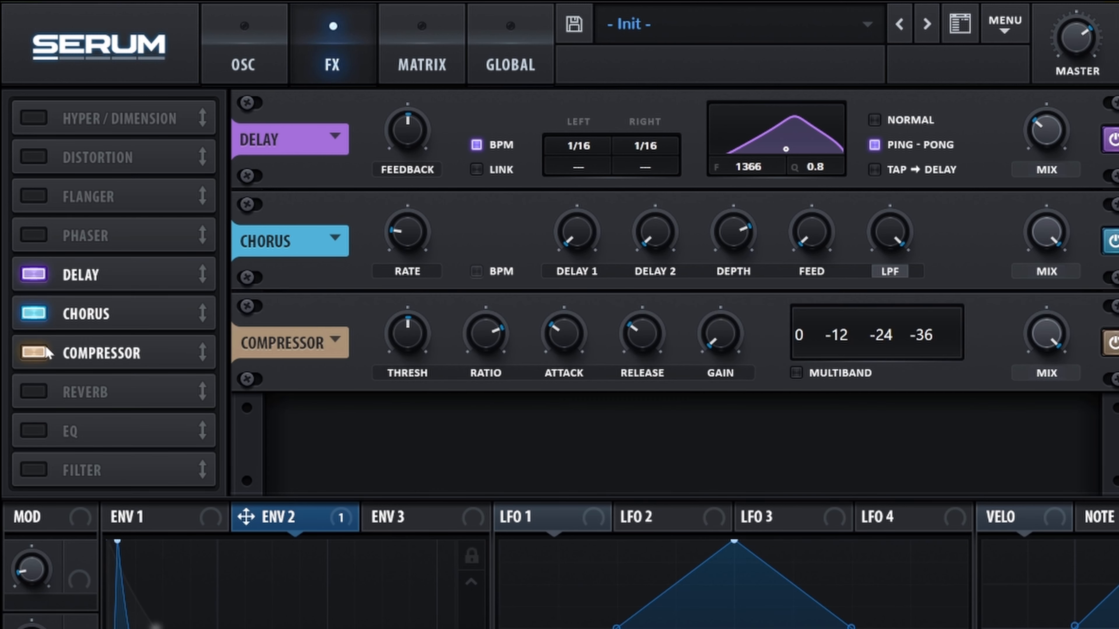
drag(409, 328, 408, 307)
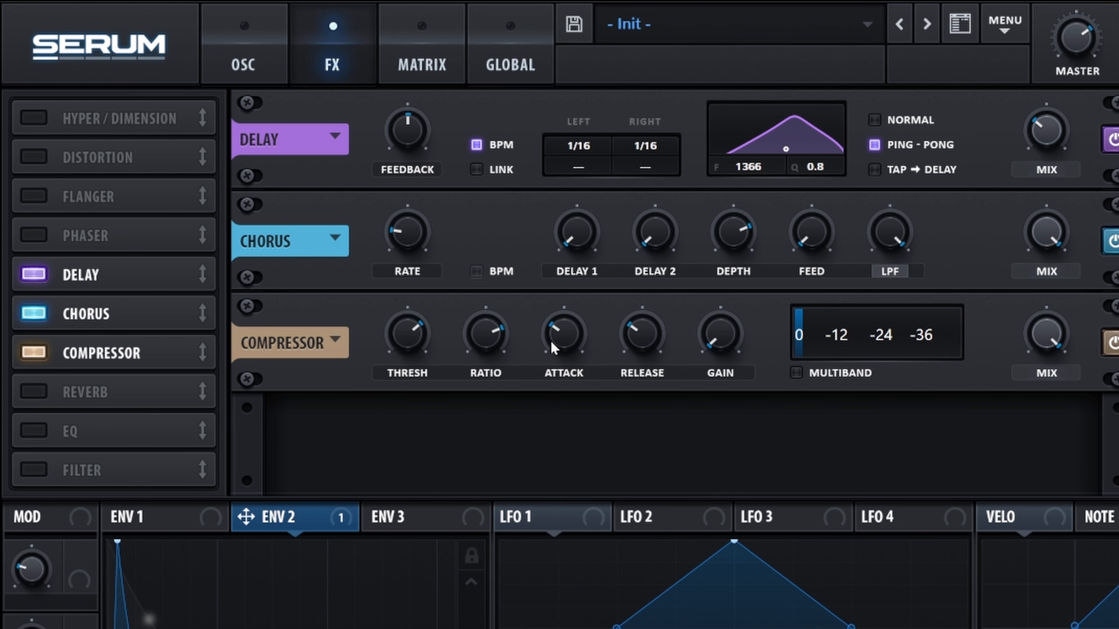
drag(566, 335, 566, 331)
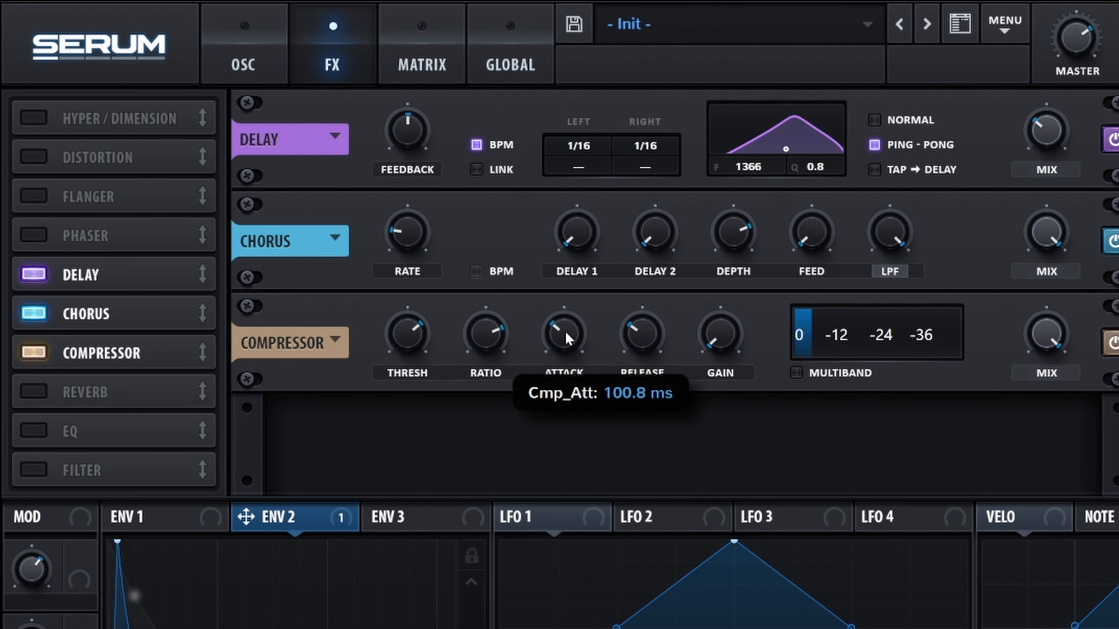
mouse_move(644, 344)
drag(645, 362, 644, 368)
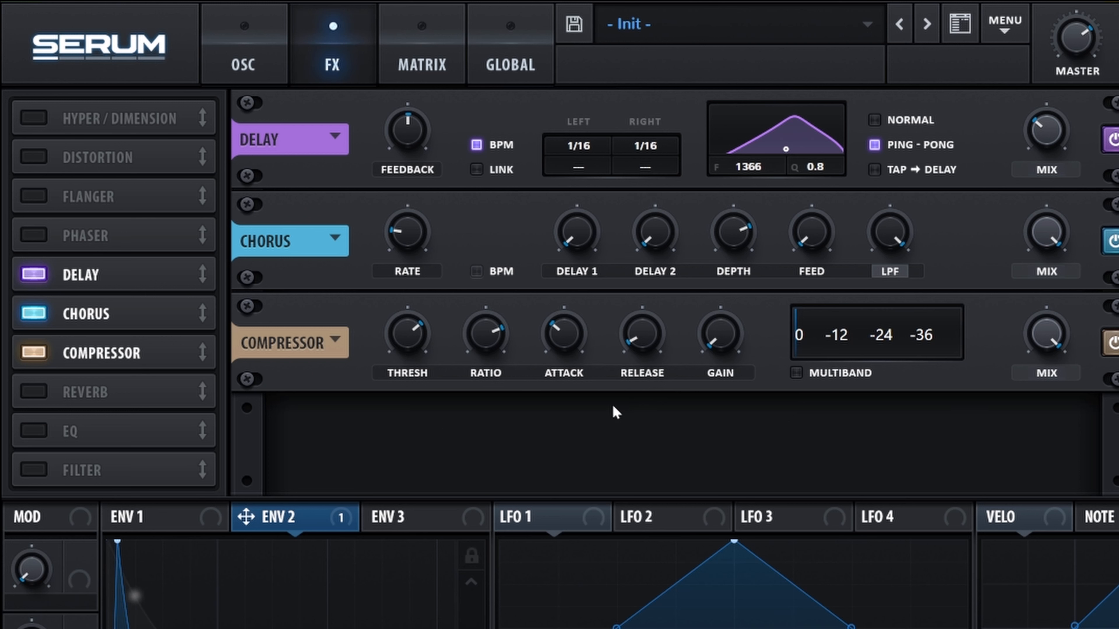
Enable the hall reverb, centre its size and spin, raise decay, low cut, spin depth and mix, and slightly lower the high cut.
click(34, 392)
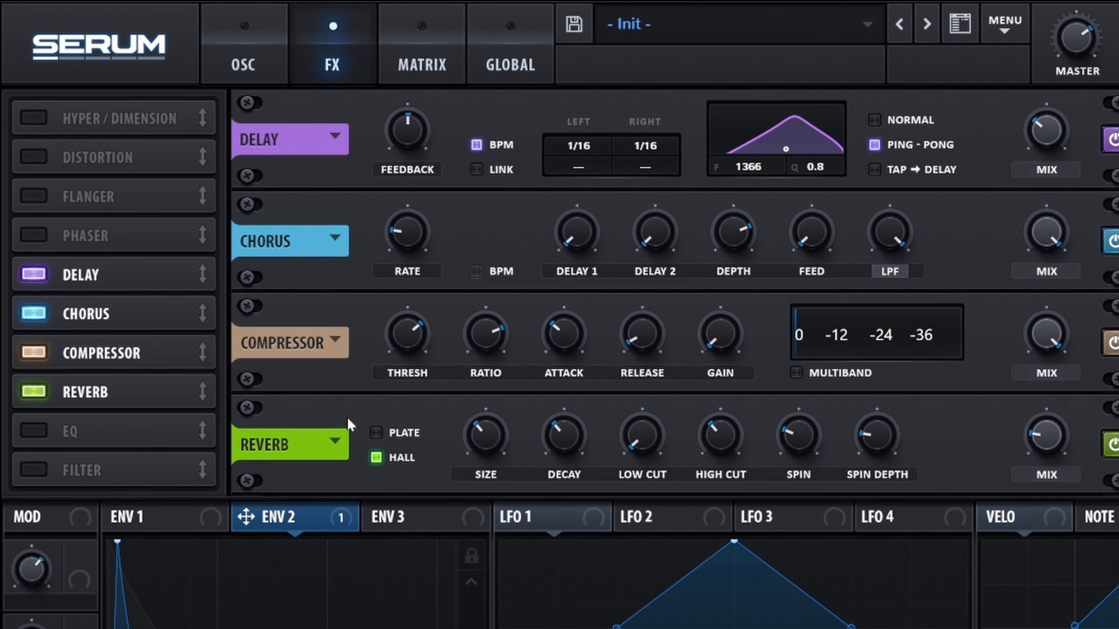
drag(494, 440, 561, 429)
drag(642, 443, 646, 419)
scroll(714, 436, down, 3)
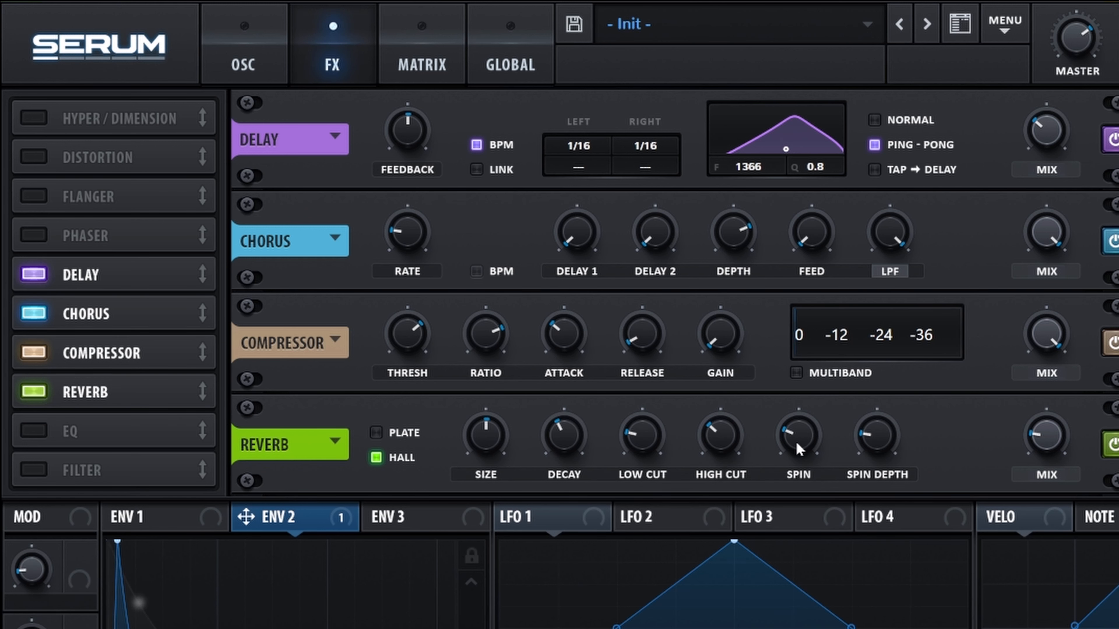
drag(800, 448, 872, 430)
mouse_move(1047, 437)
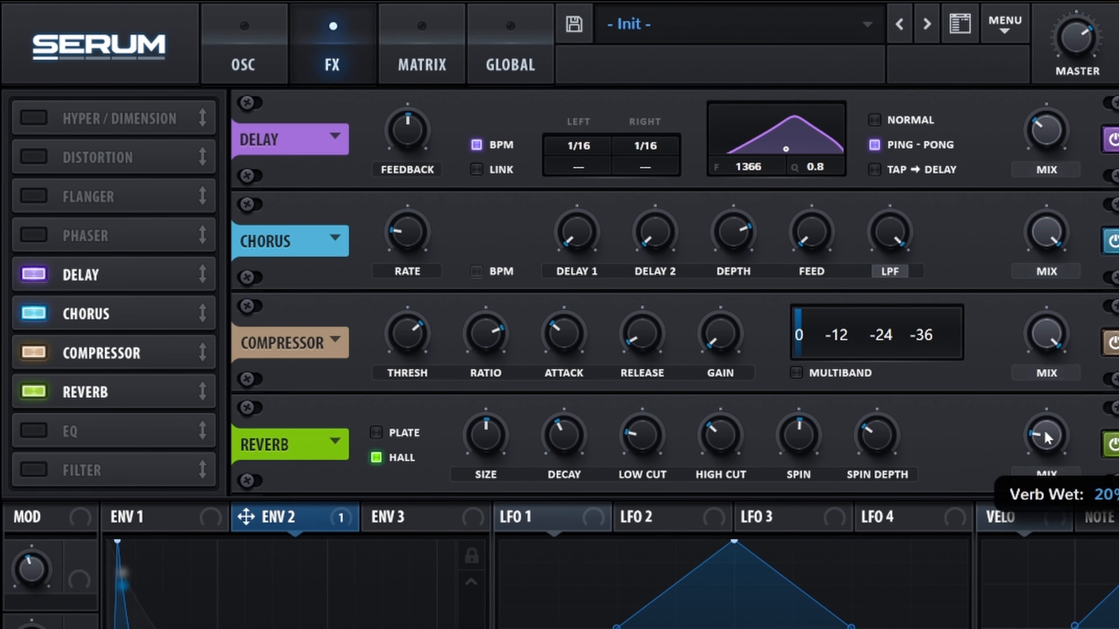
drag(1047, 437, 1048, 434)
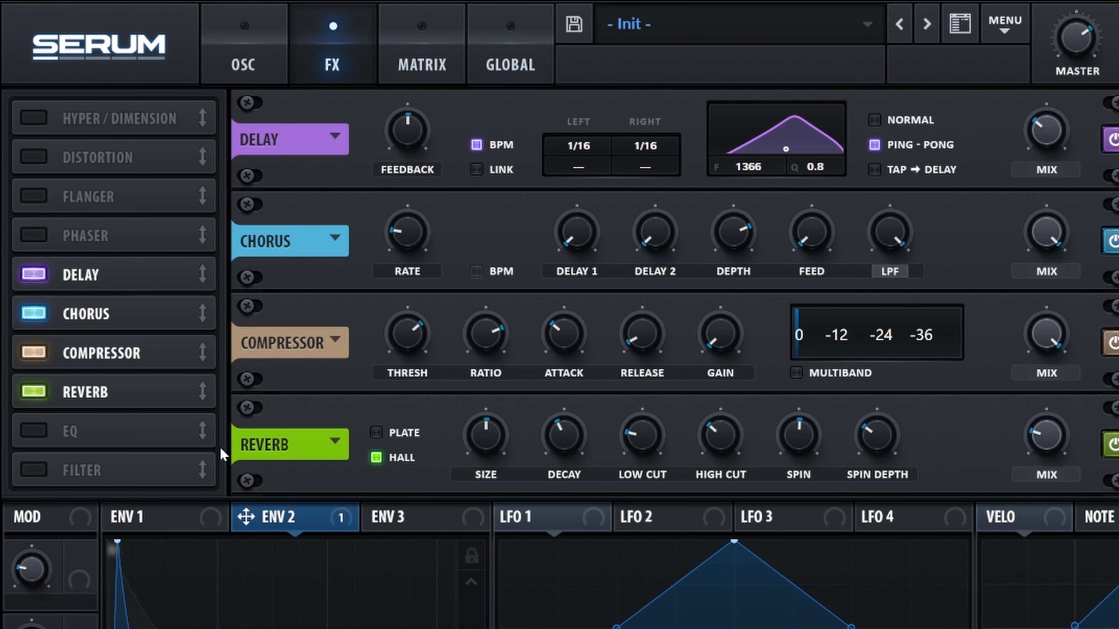
Enable the EQ and make its low band a peak at 142 Hz with Q at the midpoint and boosted gain.
click(31, 434)
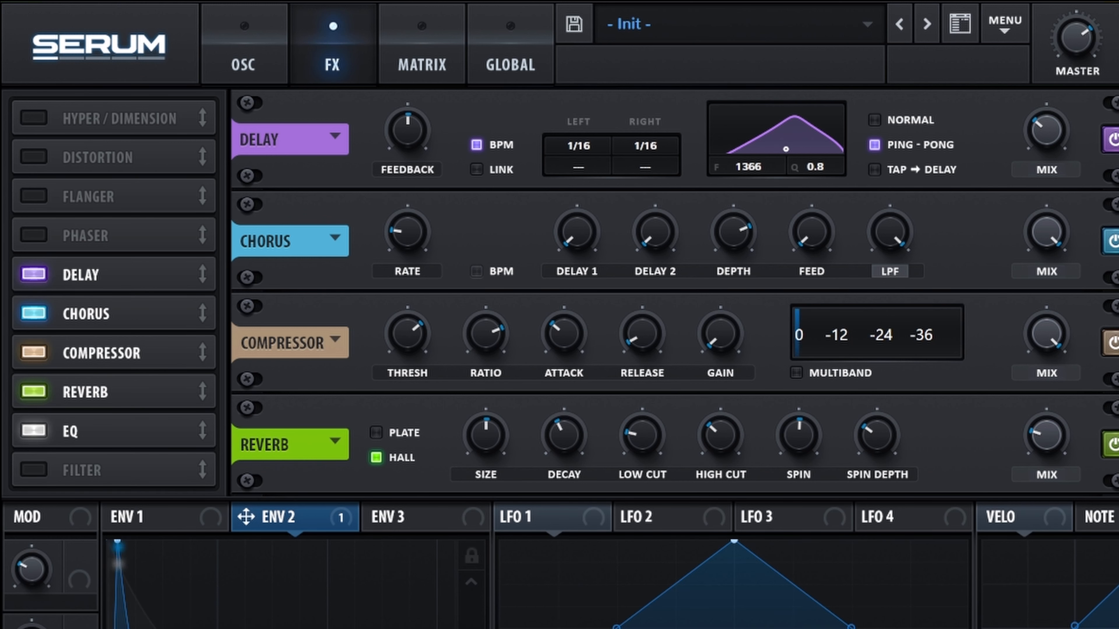
scroll(675, 293, down, 3)
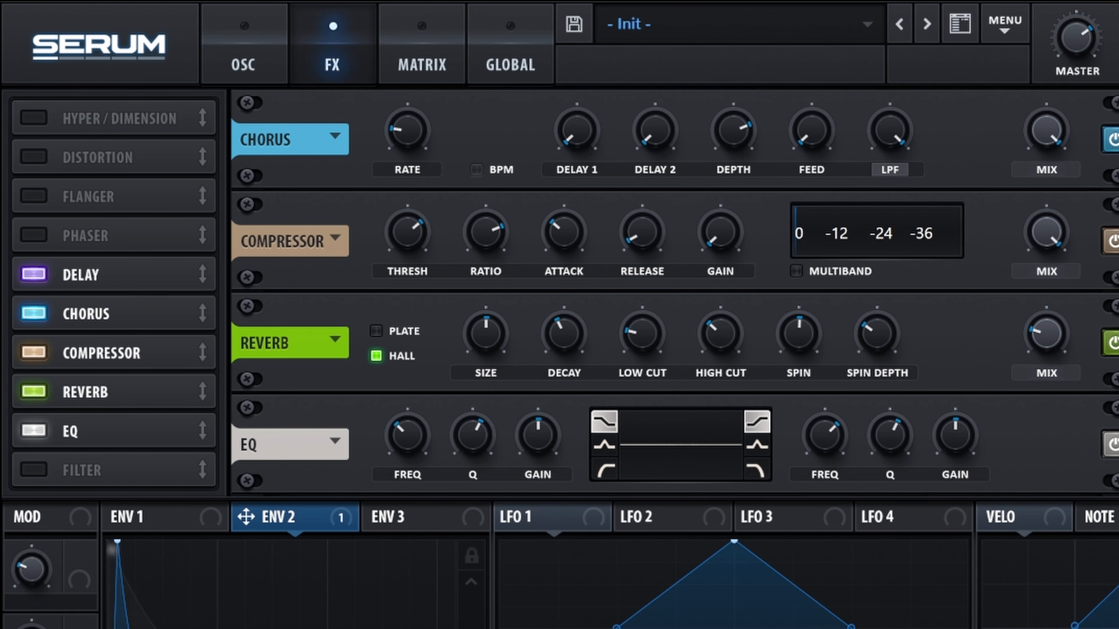
click(603, 446)
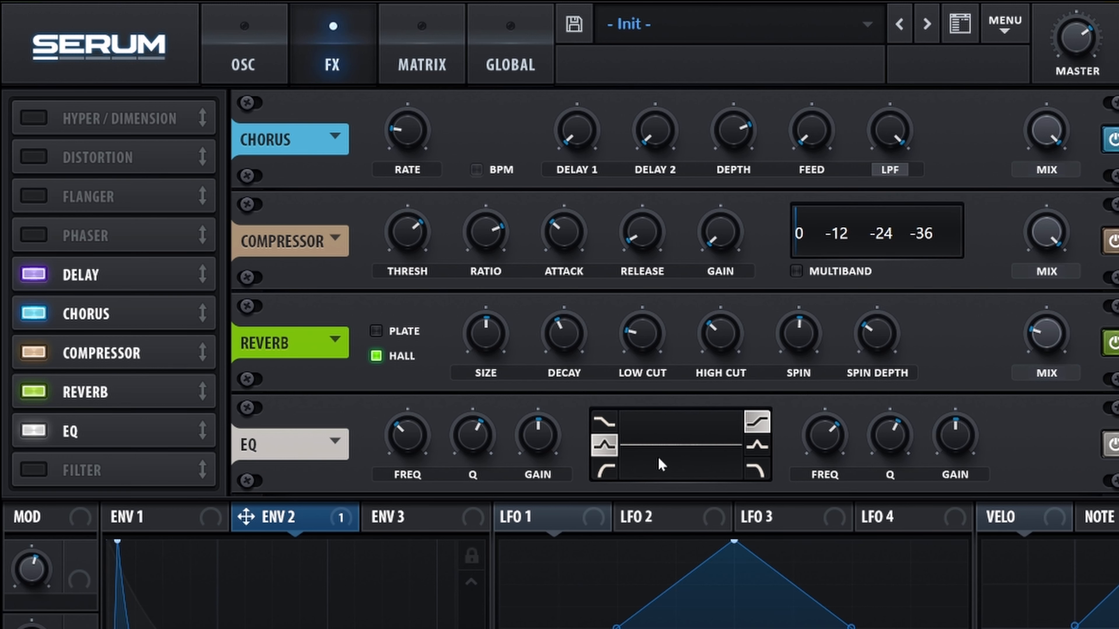
mouse_move(408, 436)
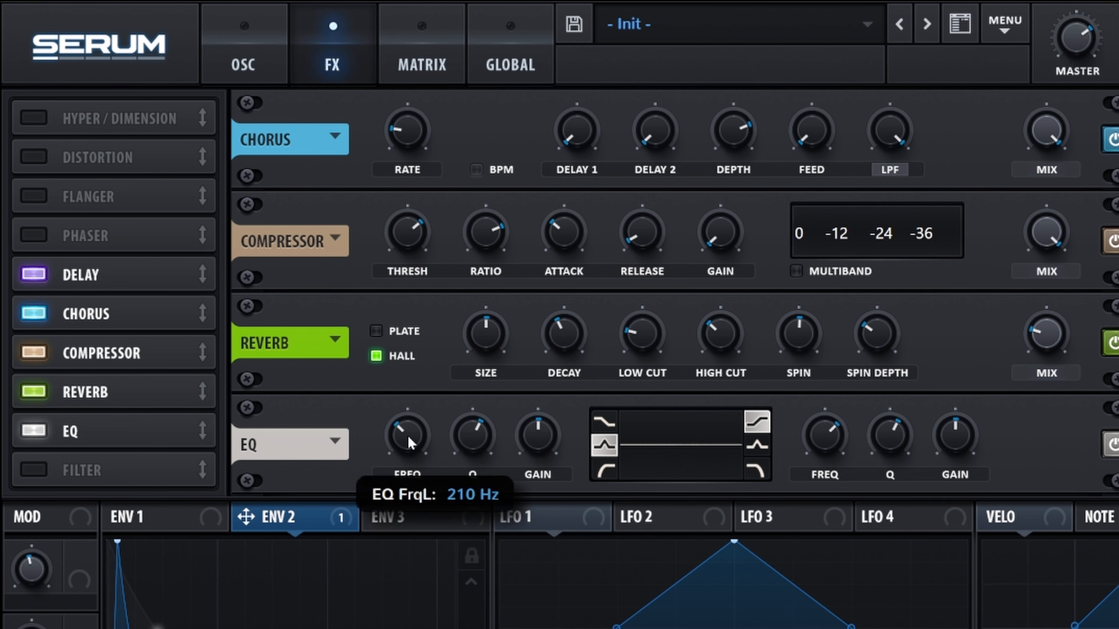
drag(408, 438, 408, 441)
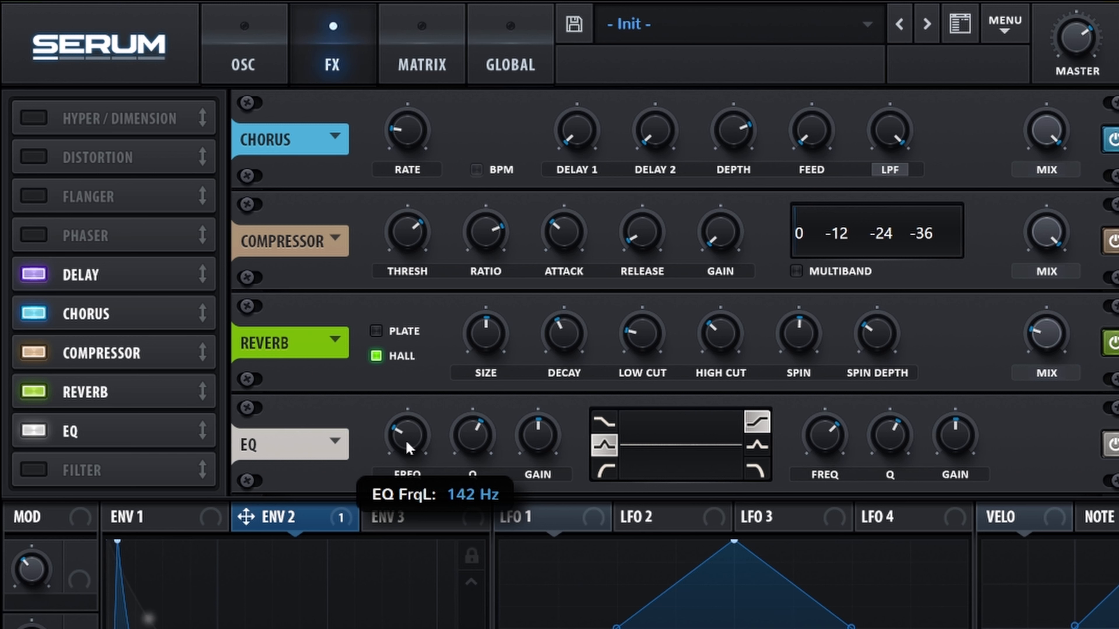
drag(475, 435, 533, 432)
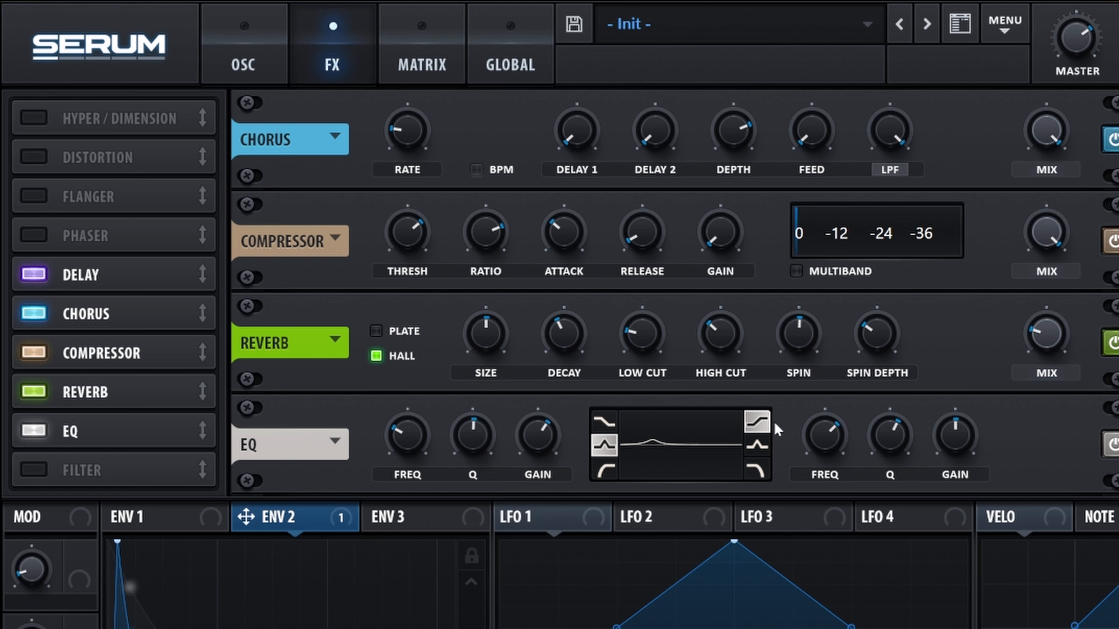
Set the EQ's high shelf frequency to 1865 Hz, lower its Q to the minimum and raise its gain.
drag(815, 434, 817, 438)
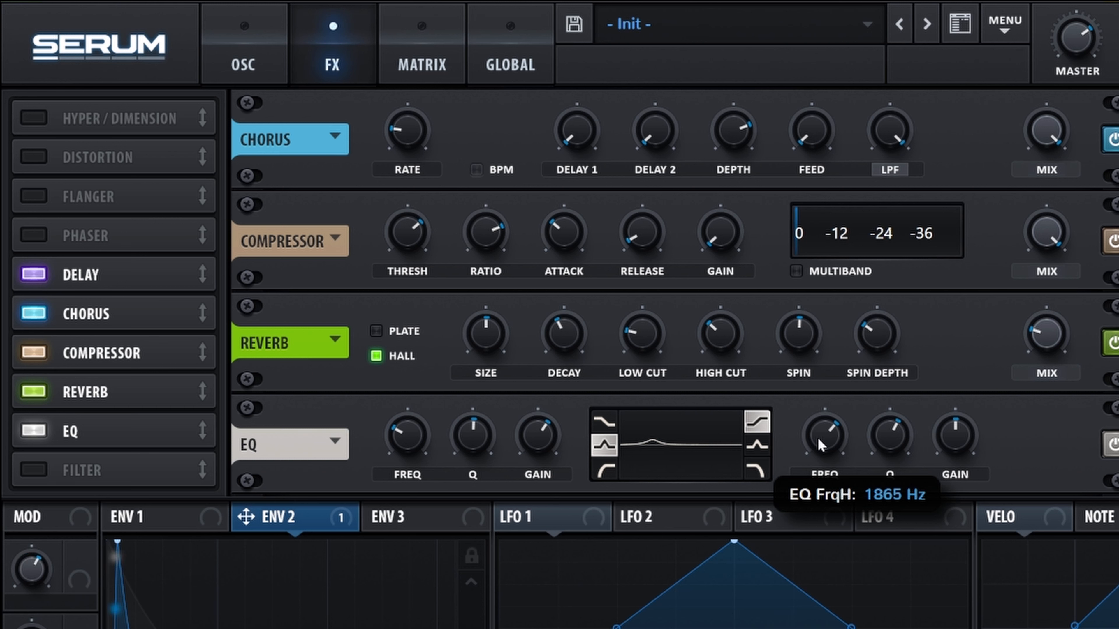
mouse_move(893, 446)
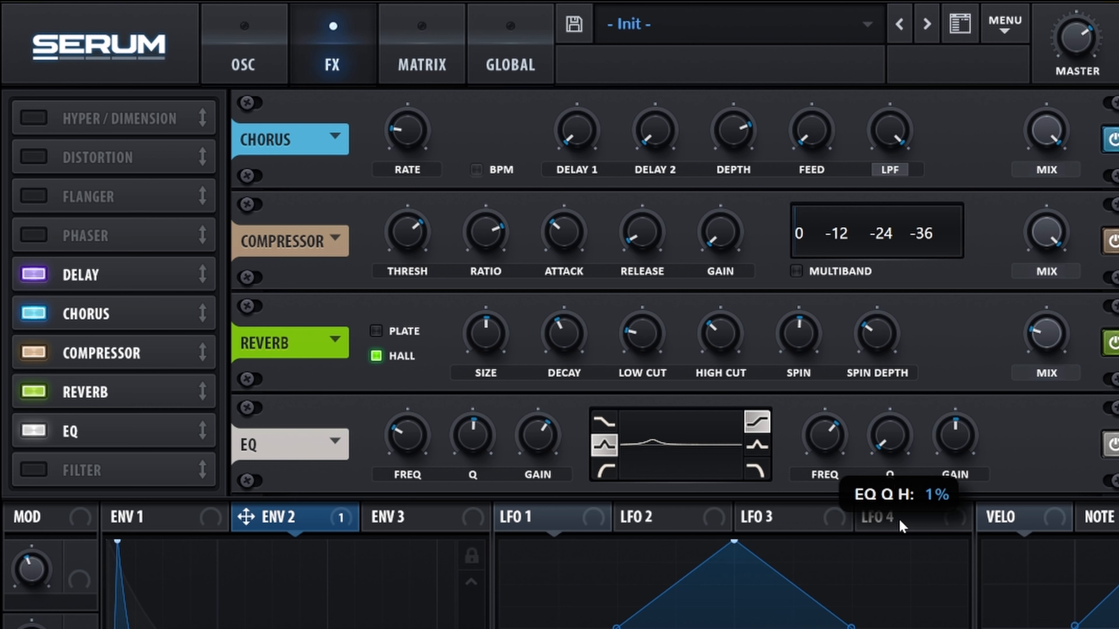
drag(899, 520, 918, 561)
drag(952, 453, 955, 416)
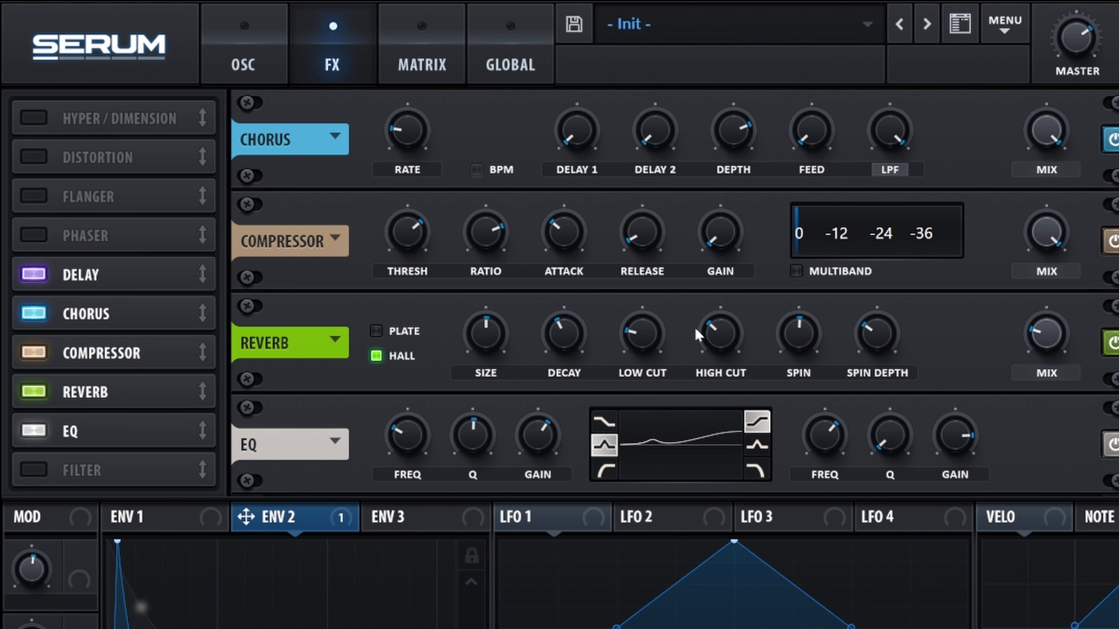
Assign LFO 1 to oscillator A's fine tuning, turn off its BPM sync and set its rate to 0.4 Hz.
click(254, 71)
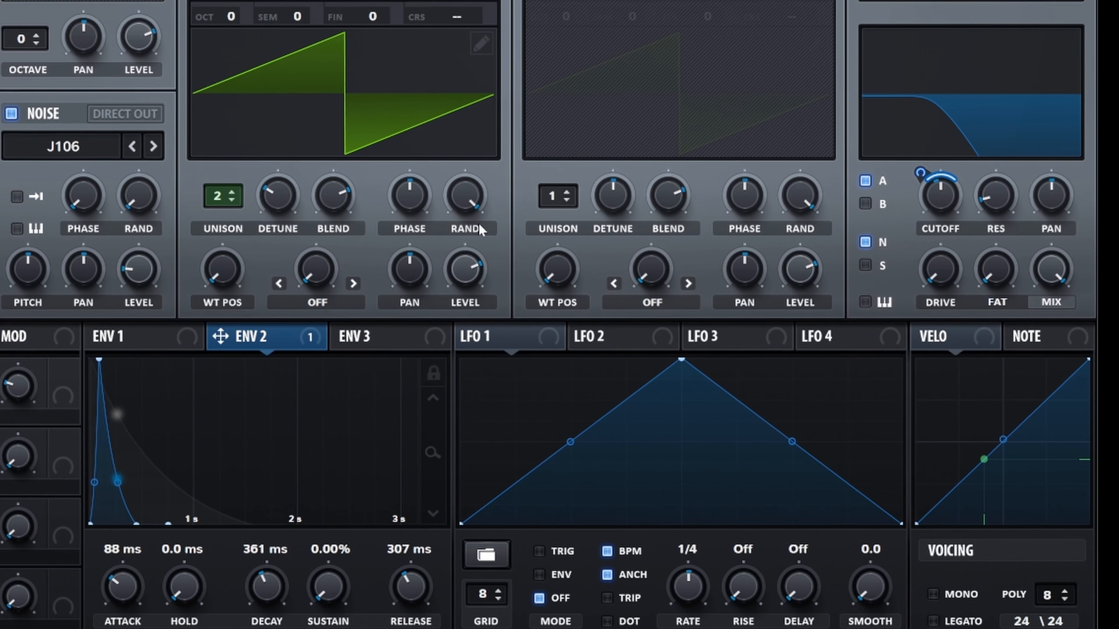
drag(468, 336, 424, 104)
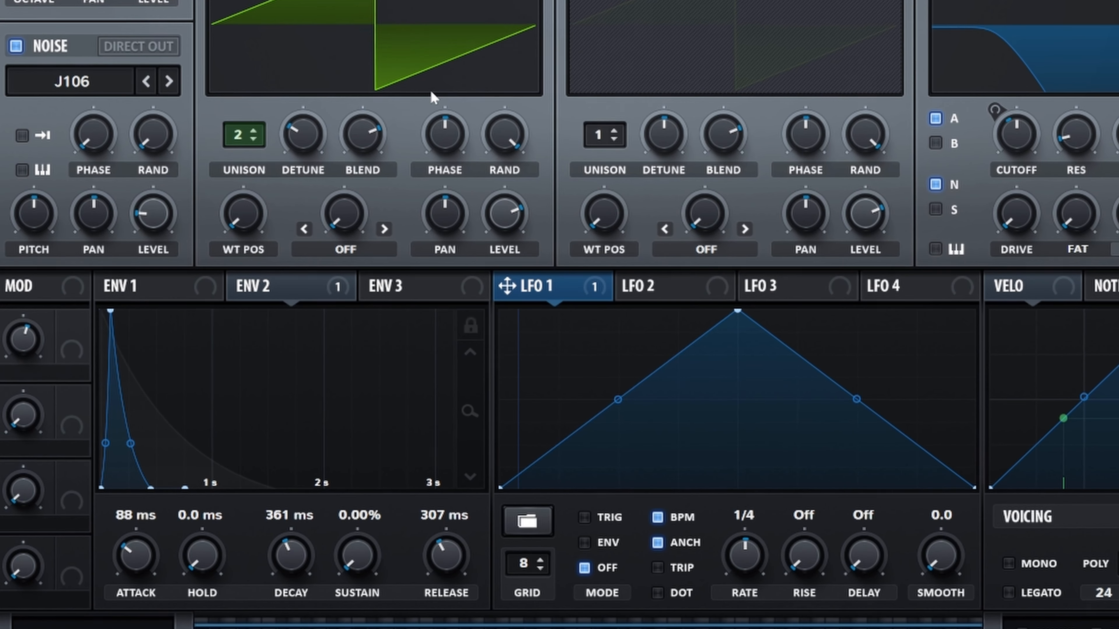
click(657, 517)
drag(756, 551, 768, 579)
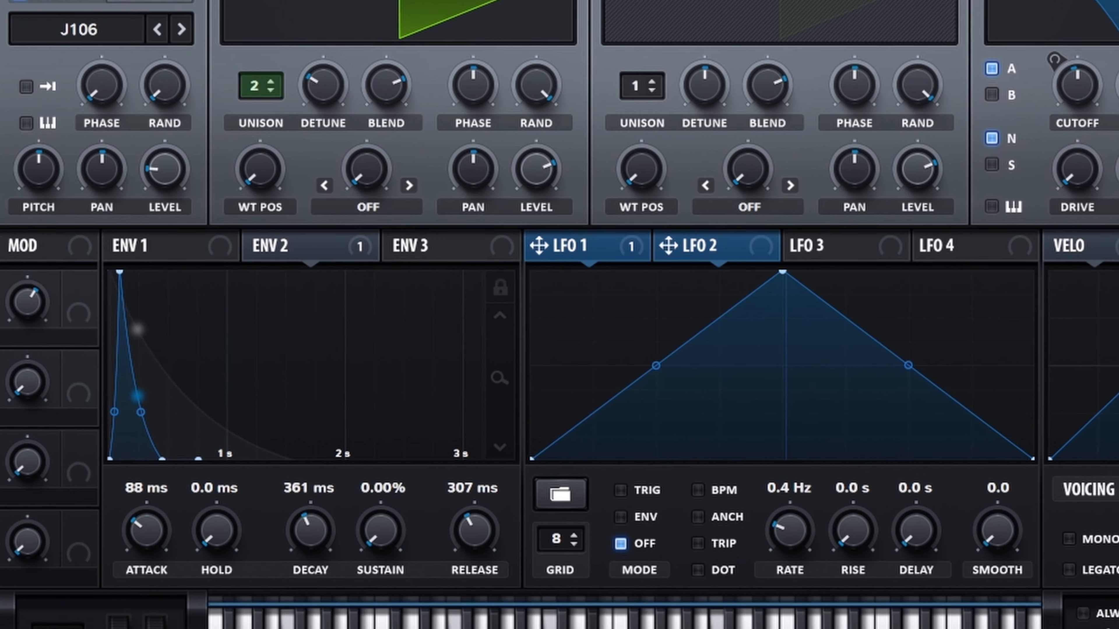
Assign LFO 2 to oscillator A's fine tuning, turn off its BPM sync and set its rate to 3.9 Hz.
drag(699, 245, 506, 2)
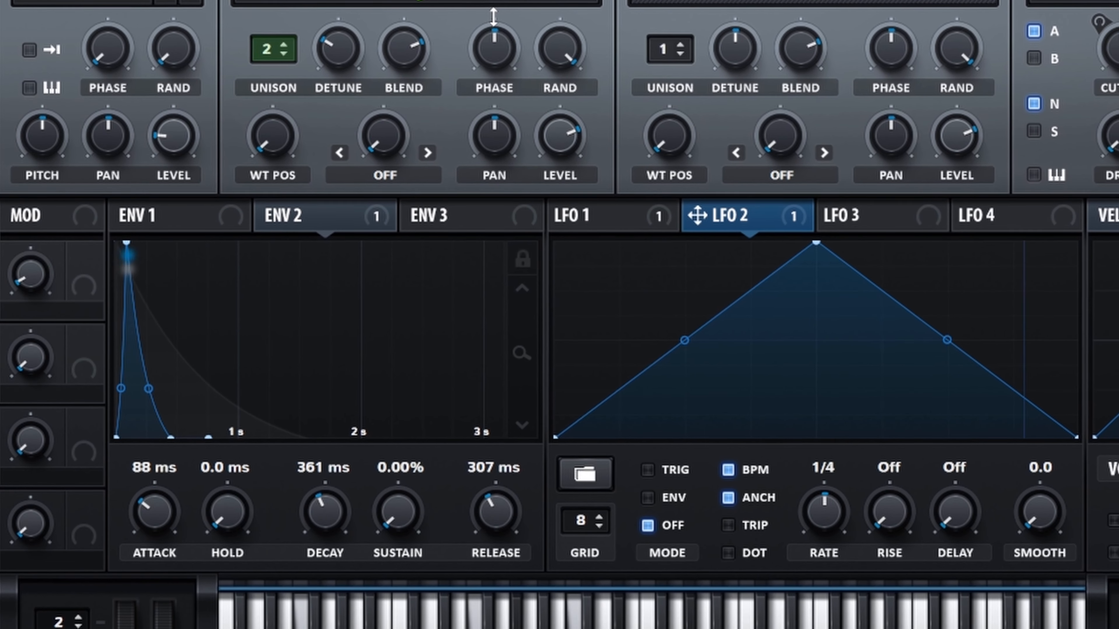
click(728, 470)
click(738, 491)
mouse_move(836, 500)
mouse_down()
mouse_move(835, 518)
mouse_move(846, 518)
mouse_up()
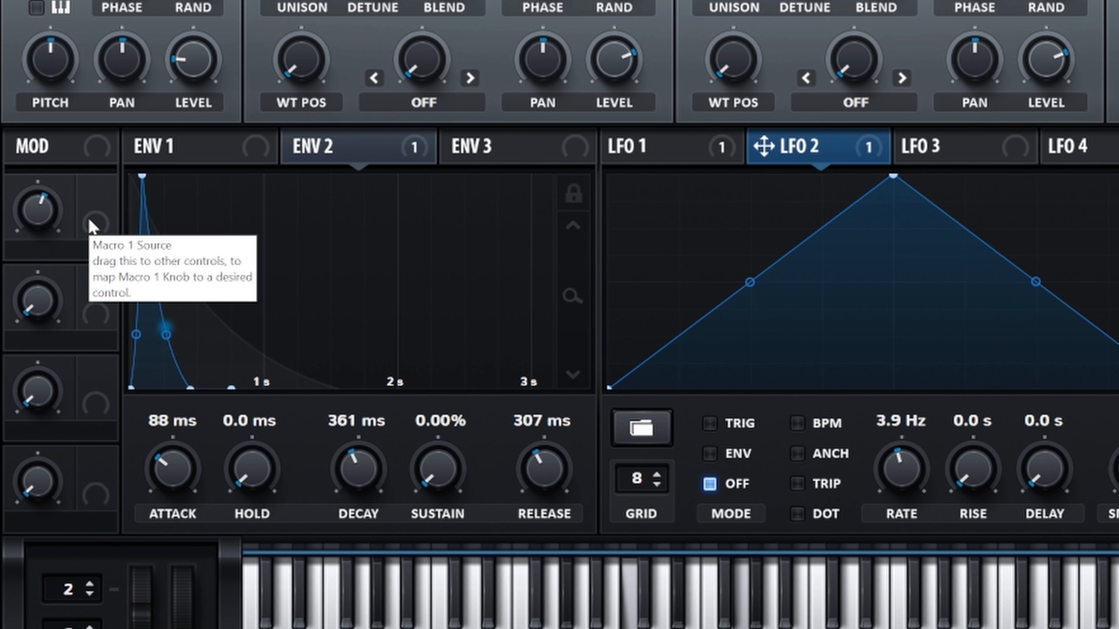
Assign Macro 1 to the filter cutoff with an adjusted modulation amount, and to Envelope 1's release.
click(188, 154)
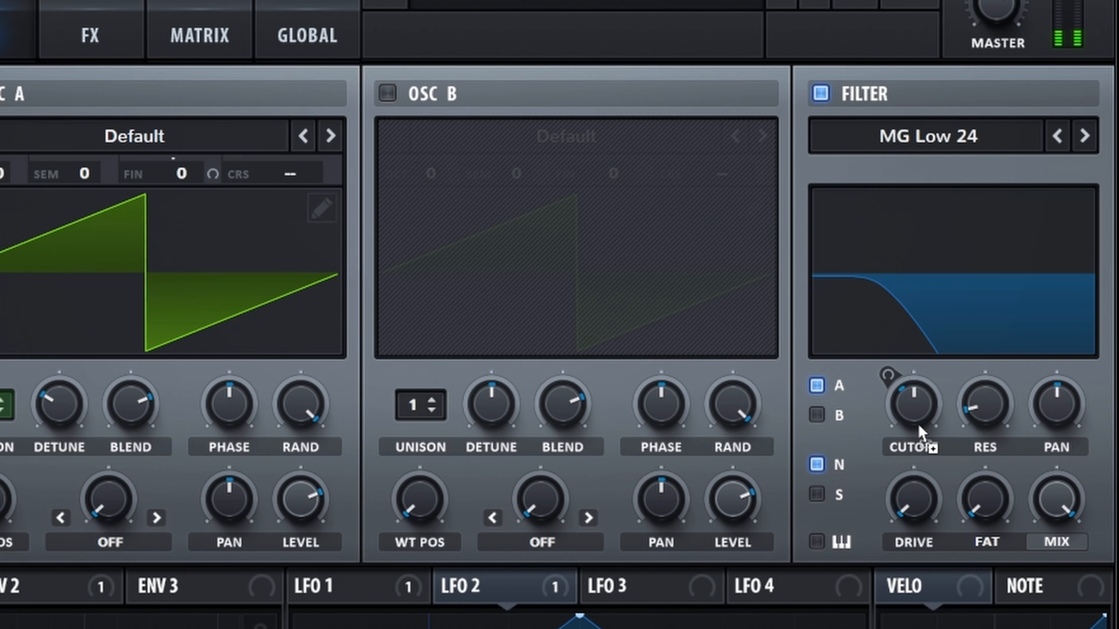
drag(888, 378, 875, 431)
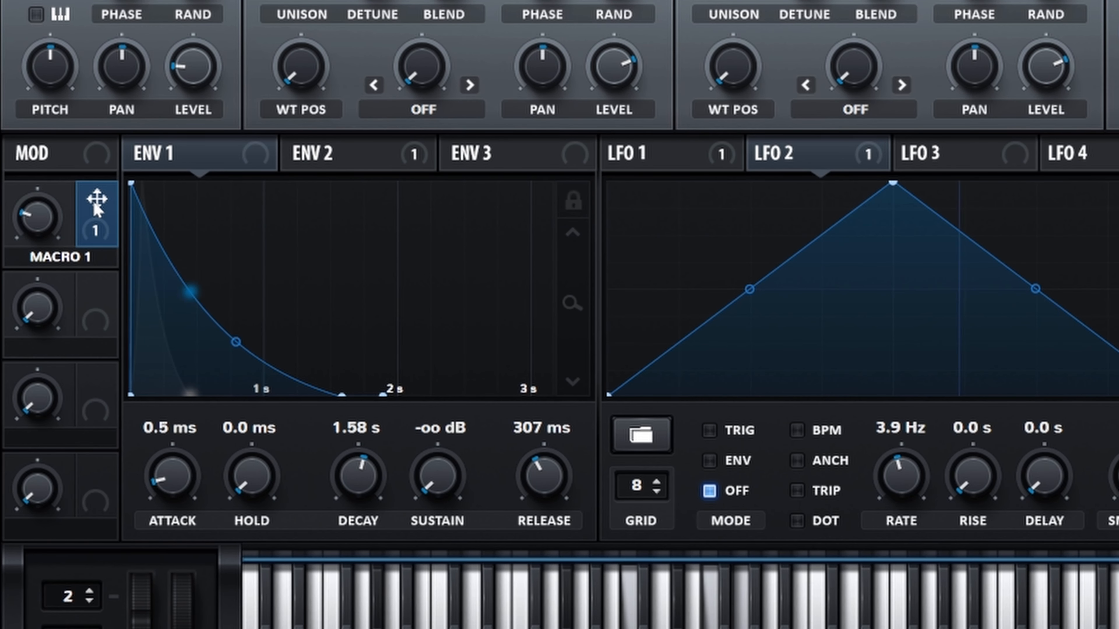
drag(96, 207, 524, 488)
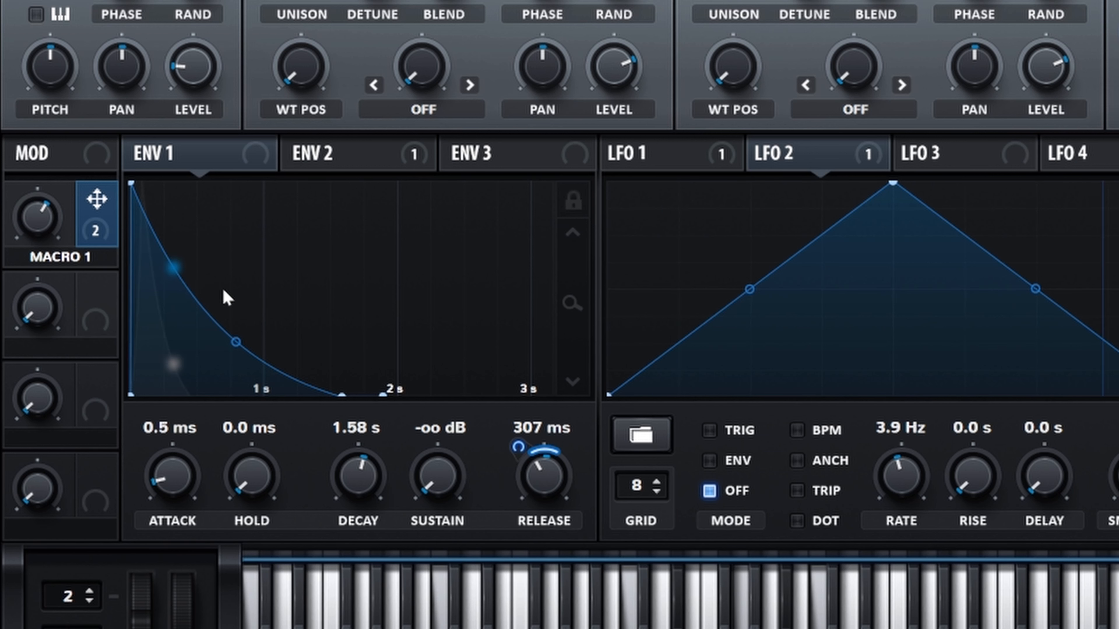
Assign Macro 1 to Envelope 2's decay and release, and reduce both modulation amounts.
click(332, 164)
drag(95, 229, 365, 487)
drag(100, 209, 538, 481)
drag(330, 461, 329, 477)
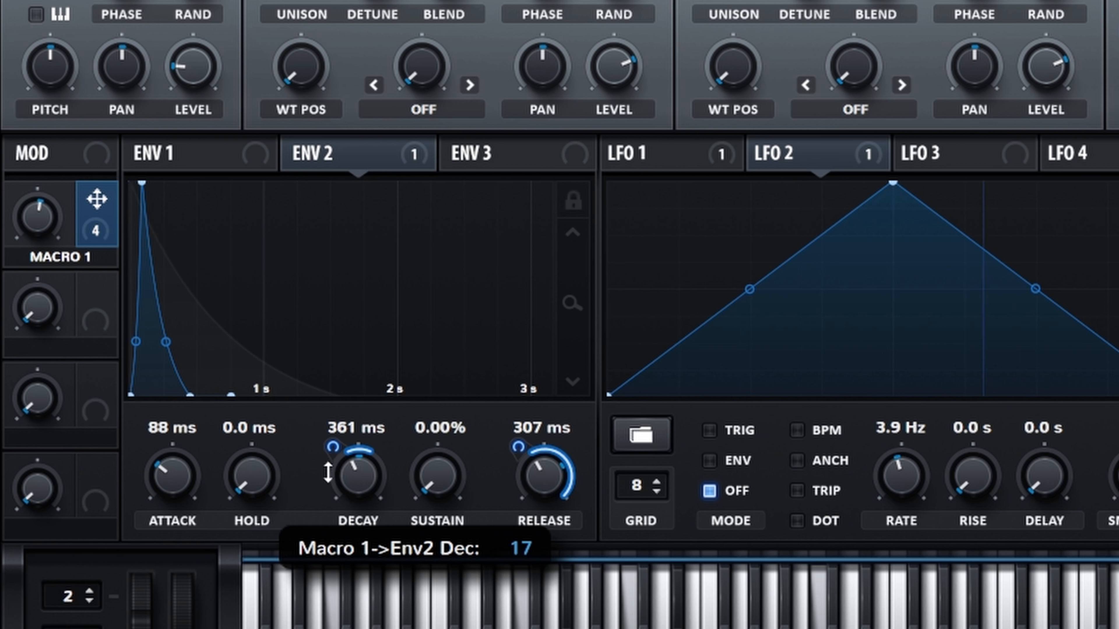
mouse_move(518, 447)
mouse_down()
mouse_move(517, 482)
mouse_move(517, 465)
mouse_up()
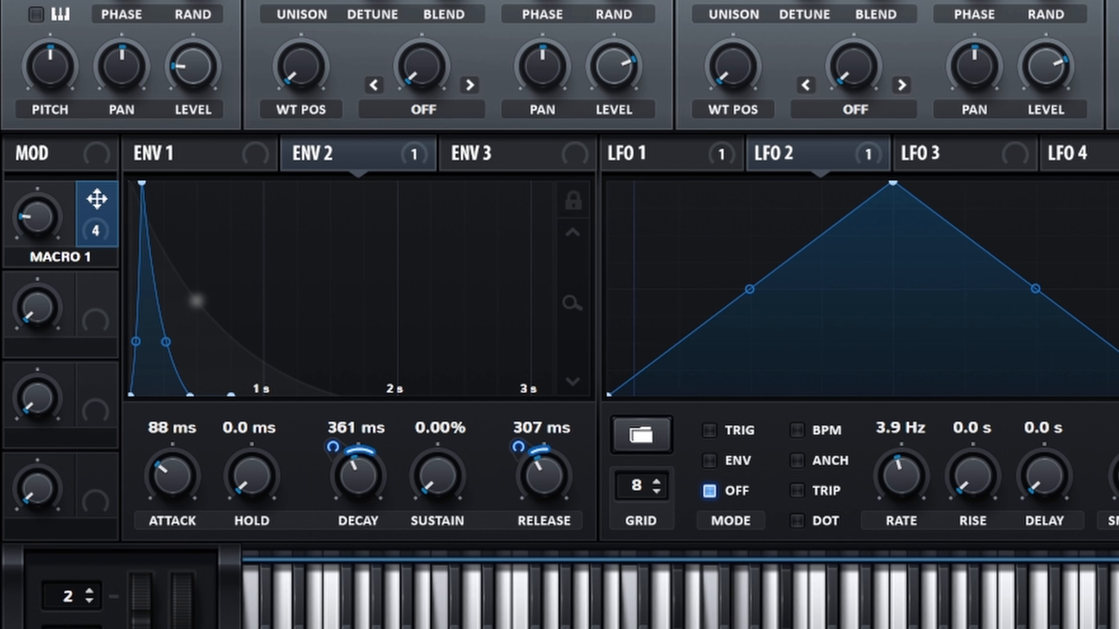
Assign Macro 1 to the delay's mix and the chorus's depth, adjusting each modulation amount.
click(352, 1)
drag(98, 204, 279, 76)
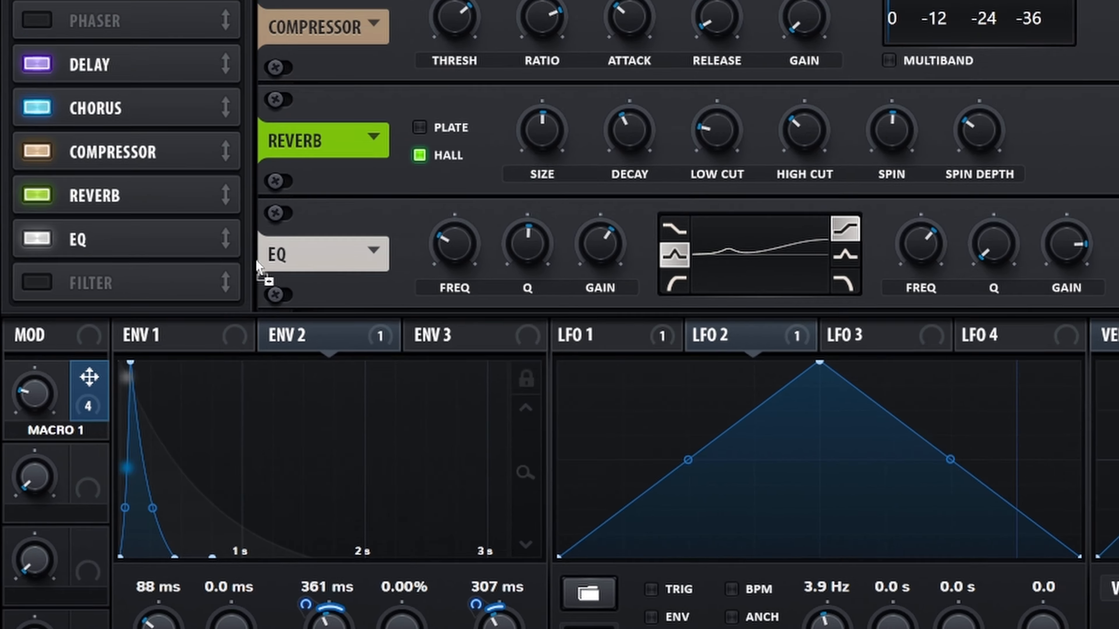
drag(257, 267, 137, 388)
scroll(676, 287, up, 1)
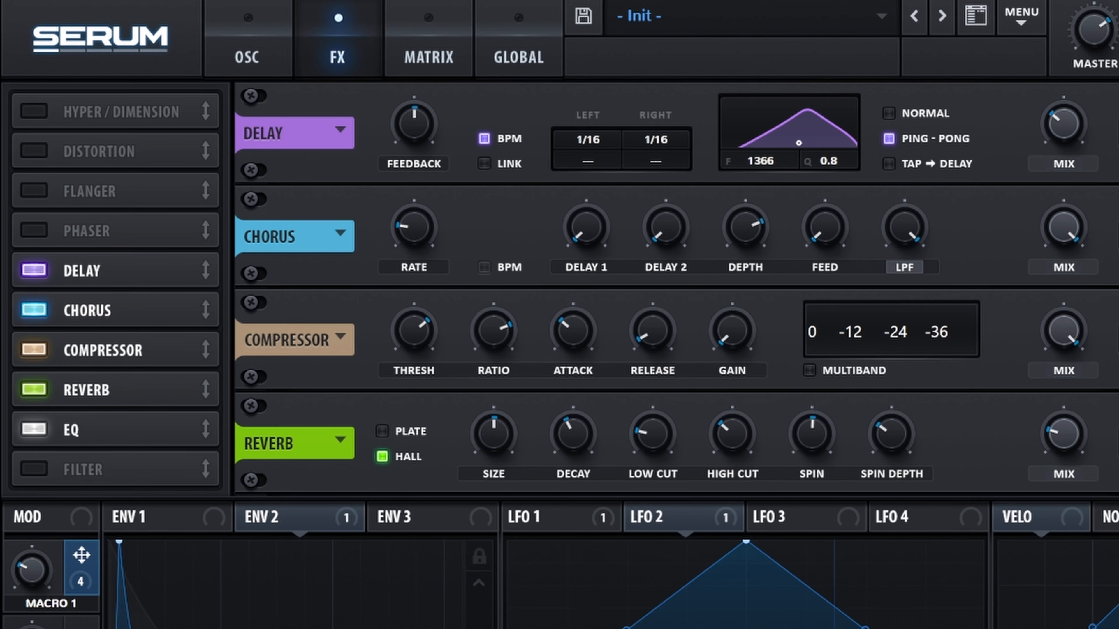
drag(1064, 140, 1063, 134)
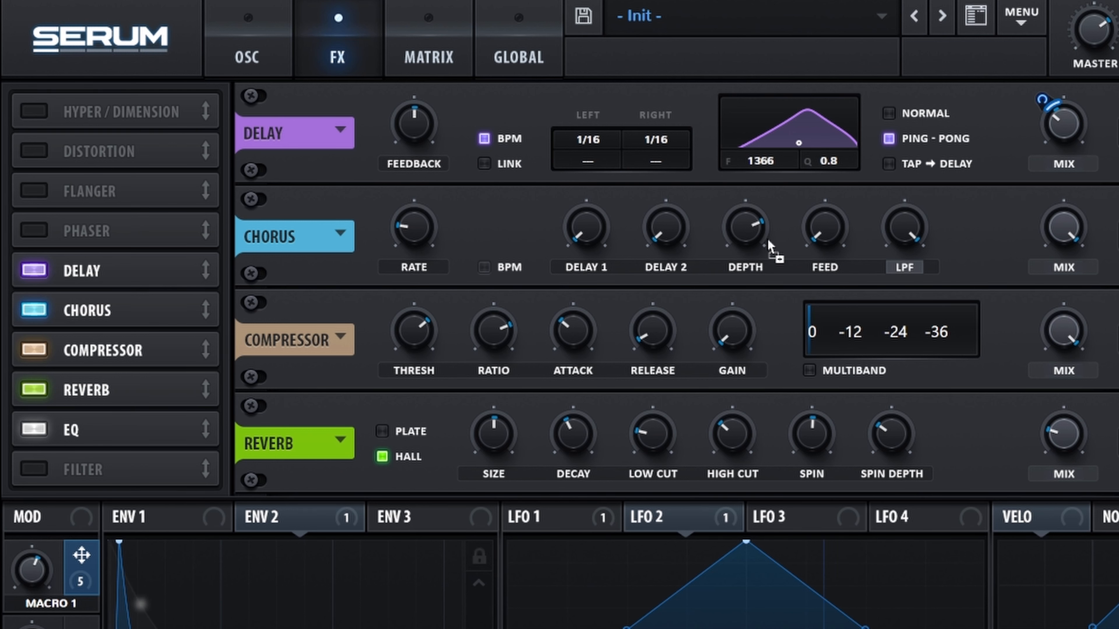
drag(721, 203, 719, 208)
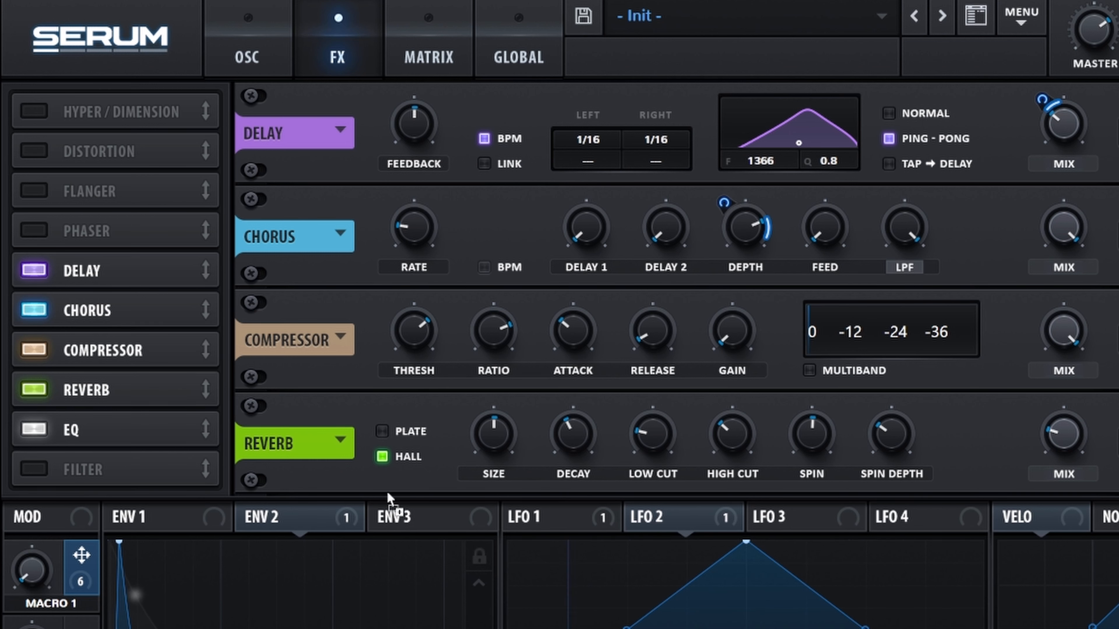
Assign Macro 1 to the reverb's decay and mix, and return to the oscillator page.
drag(575, 441, 542, 422)
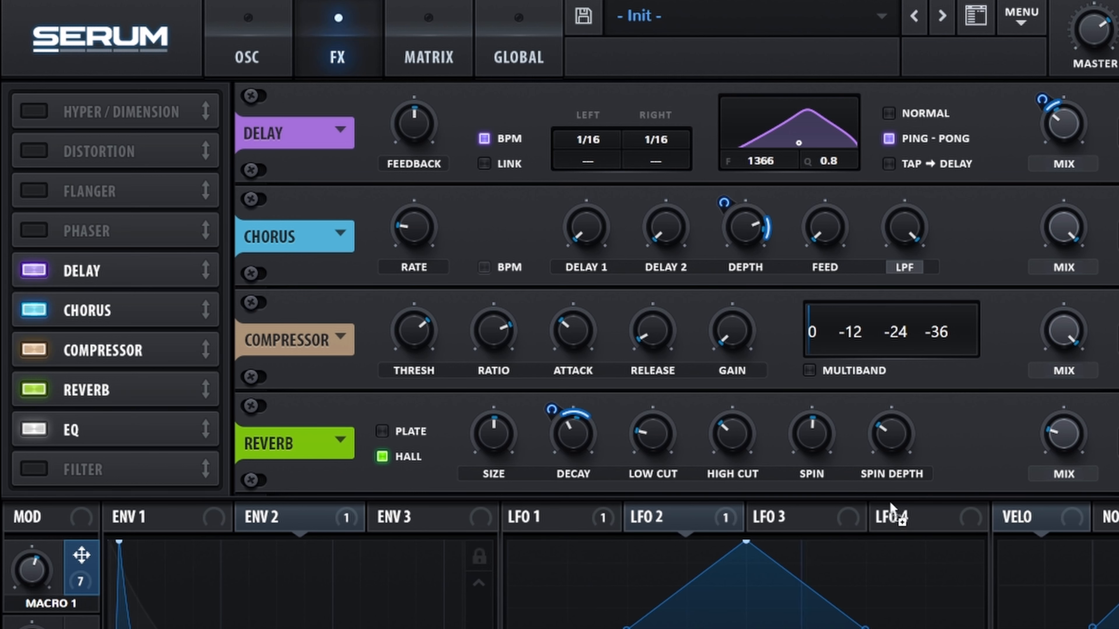
drag(1056, 441, 1029, 422)
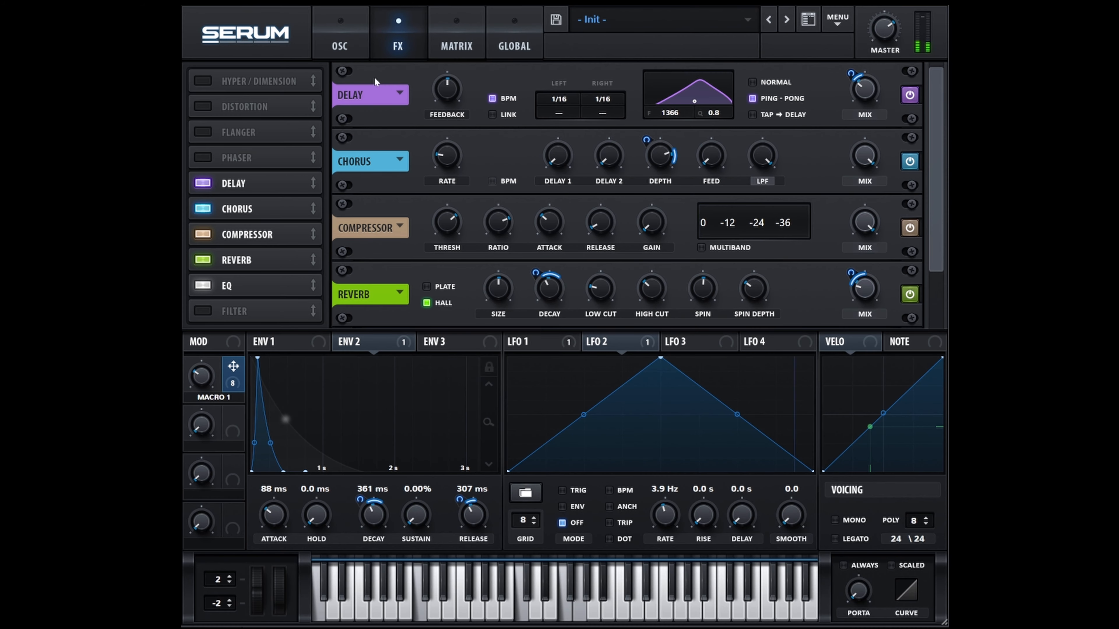
click(339, 47)
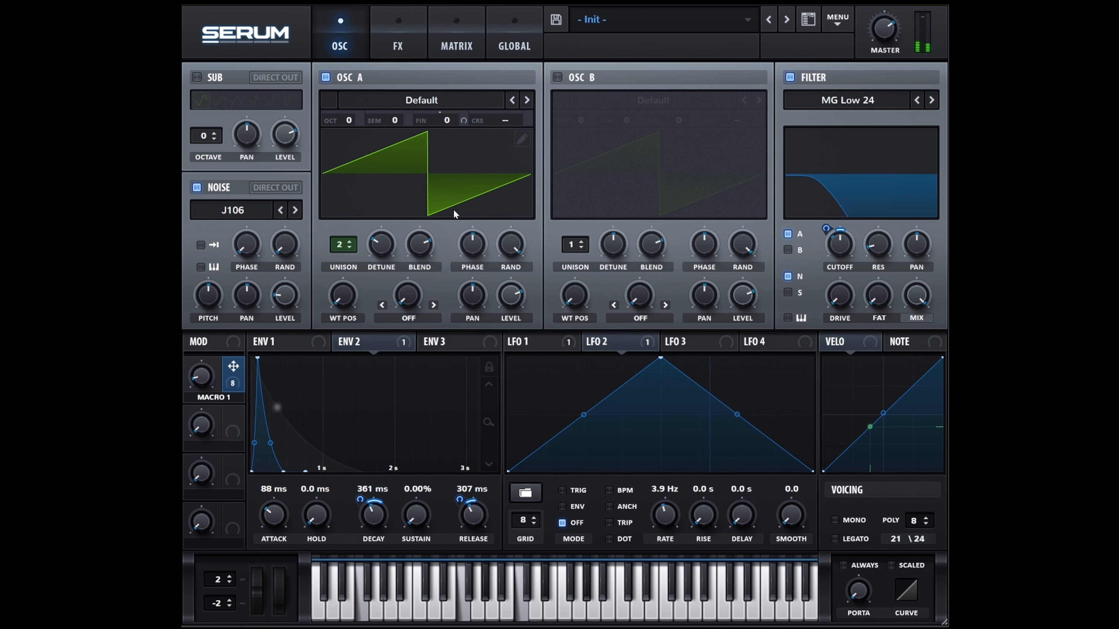